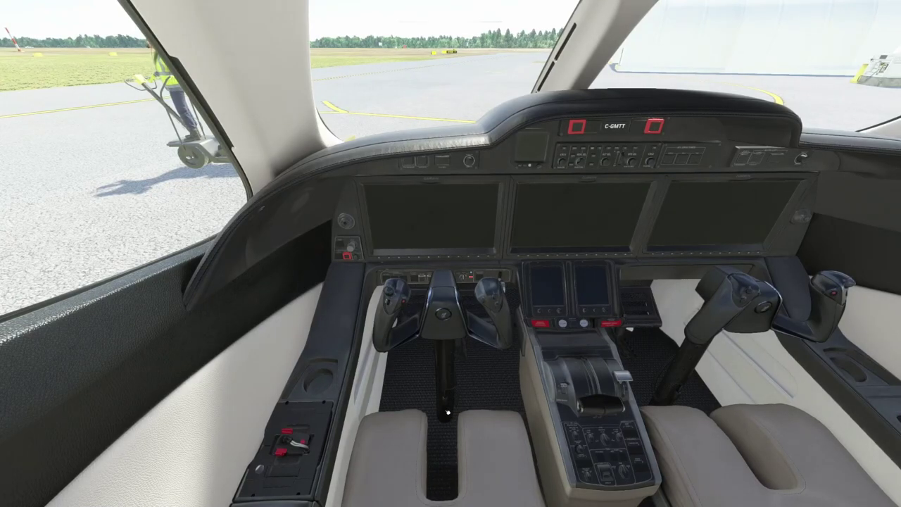
click(671, 395)
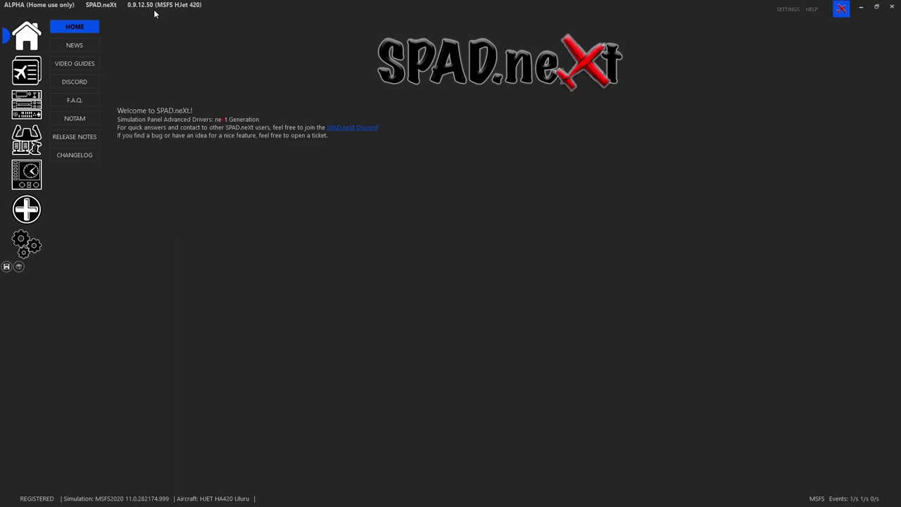
Review the Expert application settings and the general joystick device settings in SPAD.neXt.
click(46, 246)
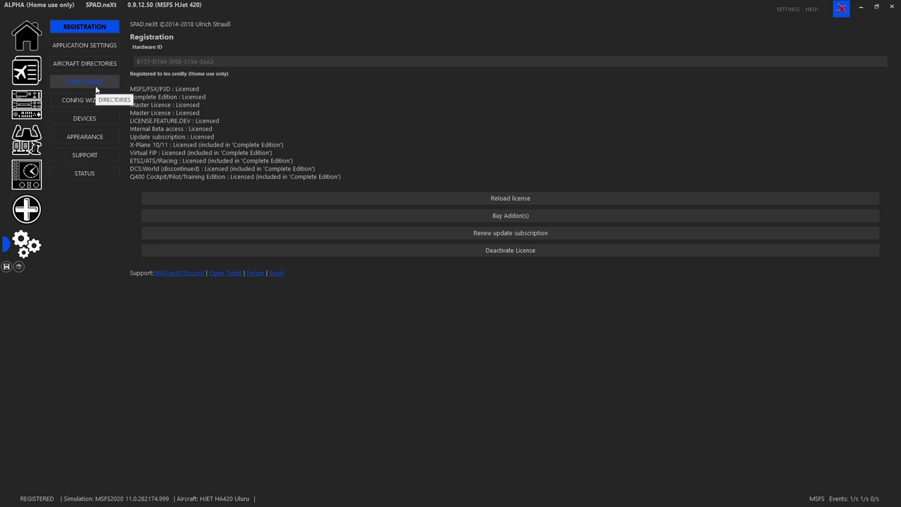
click(93, 49)
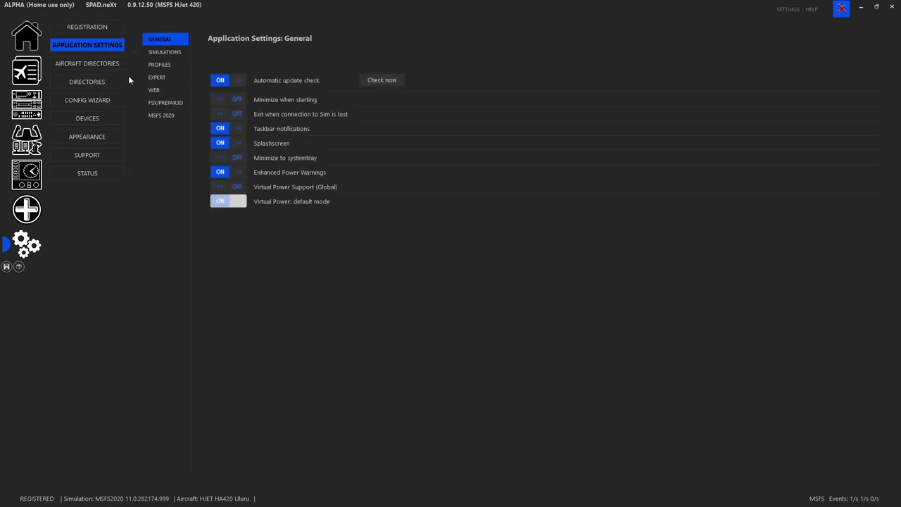
click(157, 77)
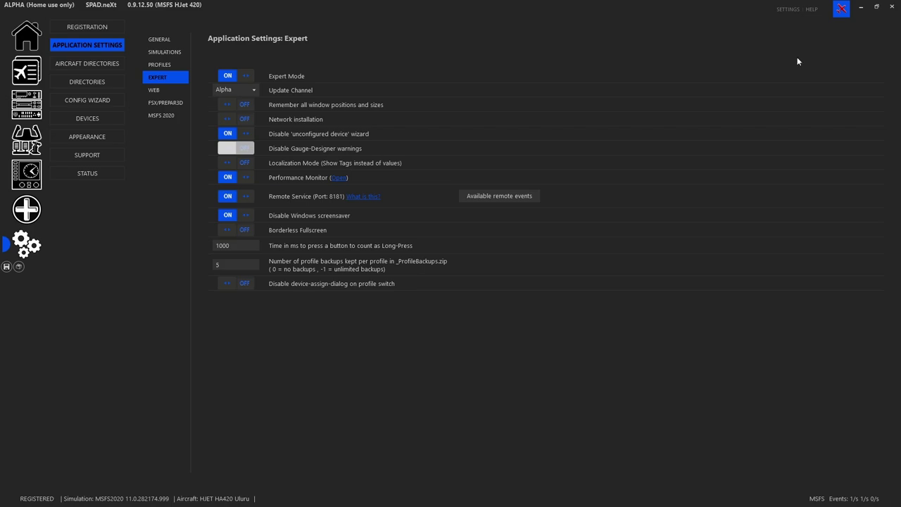
click(97, 121)
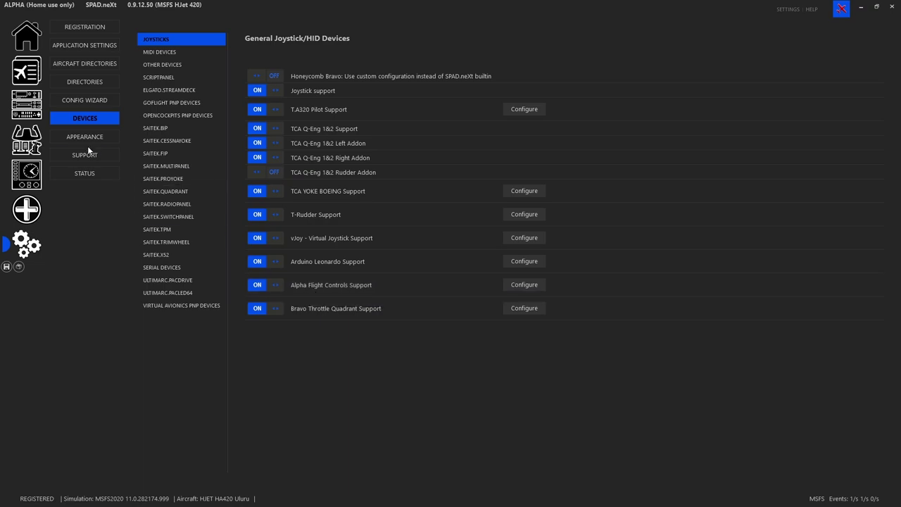
Look at the Alpha Yoke's rename options and the button configuration of BUTTON_1 without changing either.
click(39, 146)
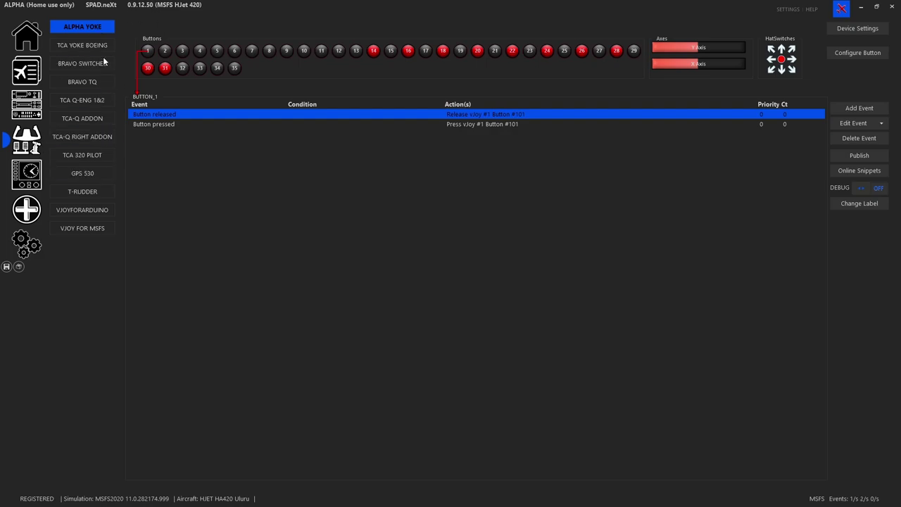
click(849, 30)
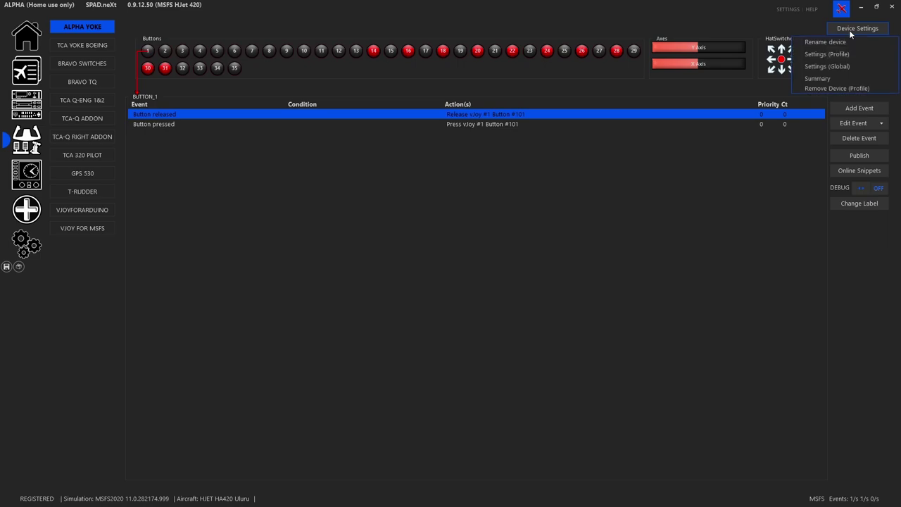
click(840, 42)
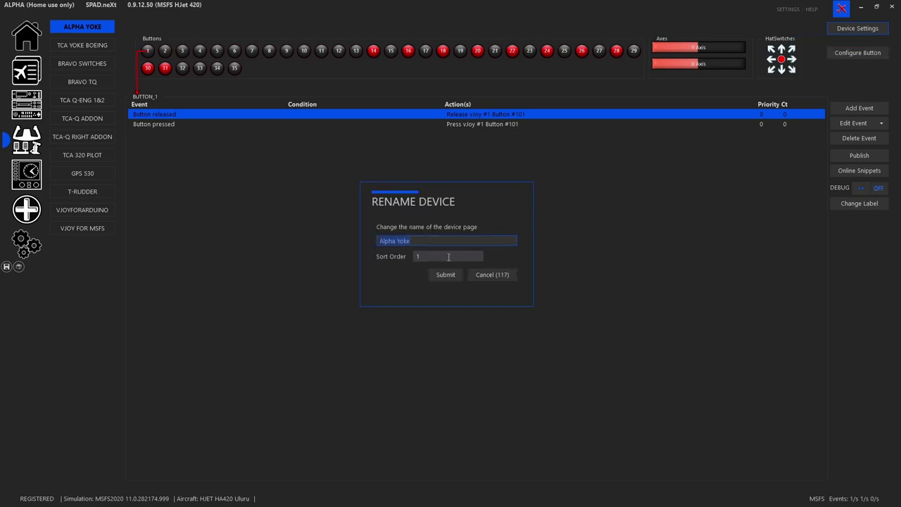
click(491, 276)
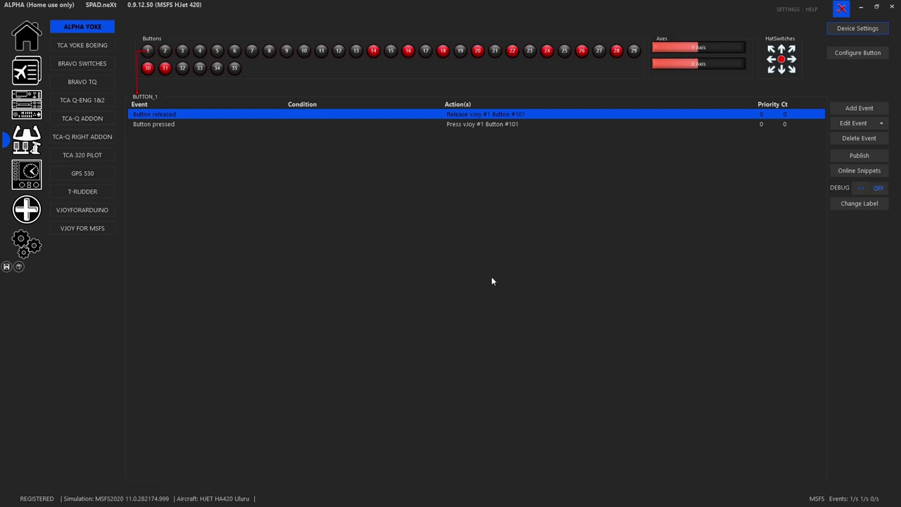
click(849, 56)
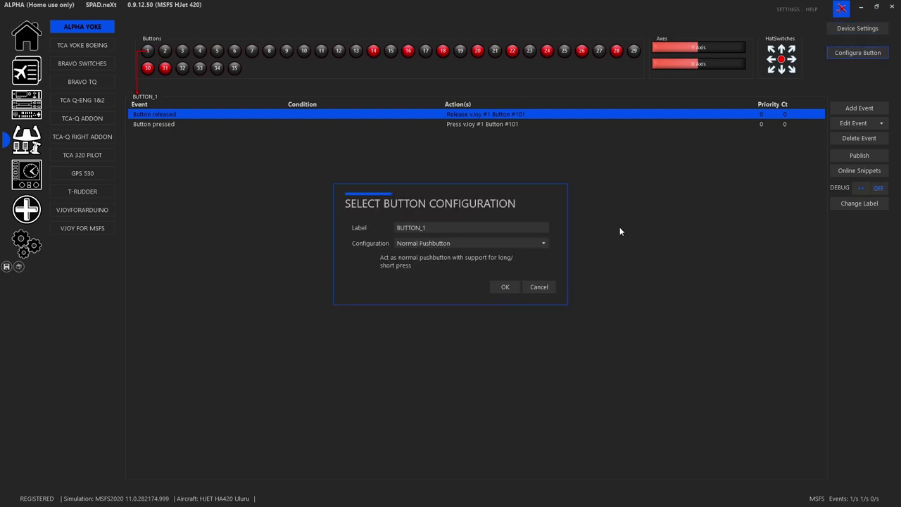
click(531, 289)
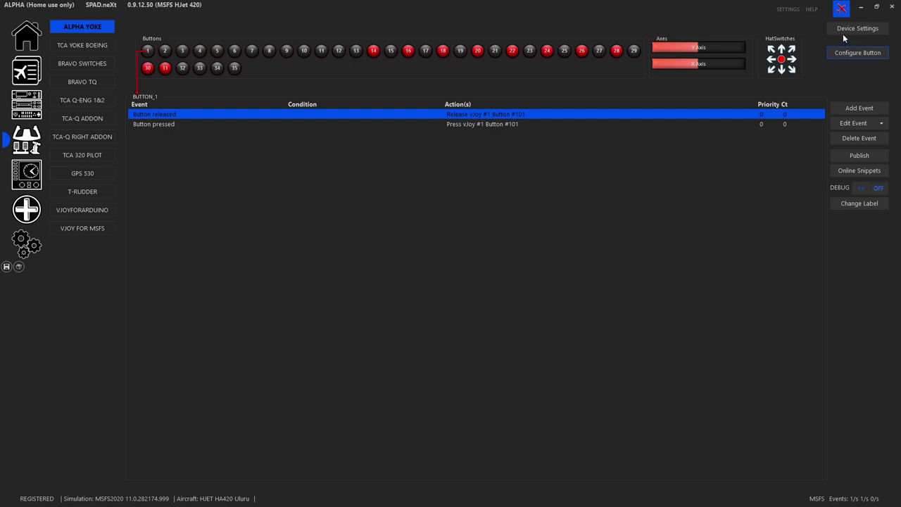
Inspect the Alpha Yoke's global configuration through BUTTON_35 and close it without changes.
click(843, 31)
click(832, 67)
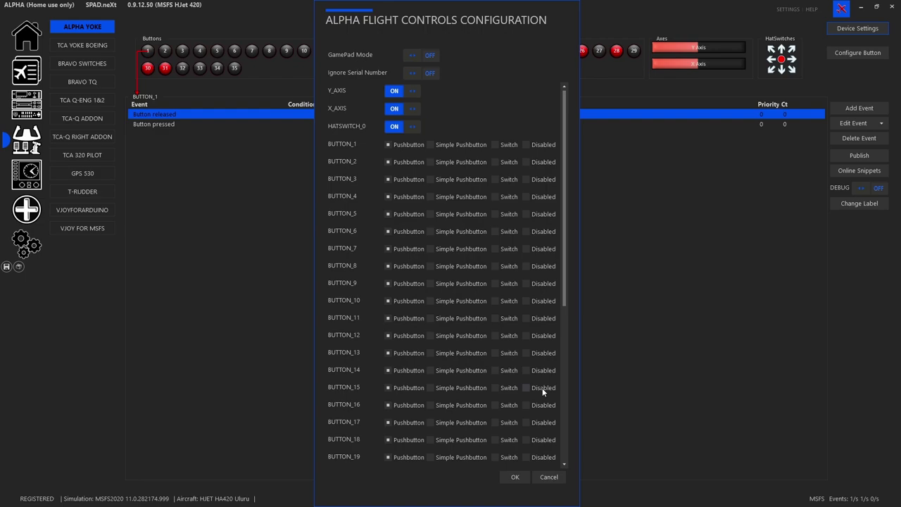
scroll(541, 306, down, 3)
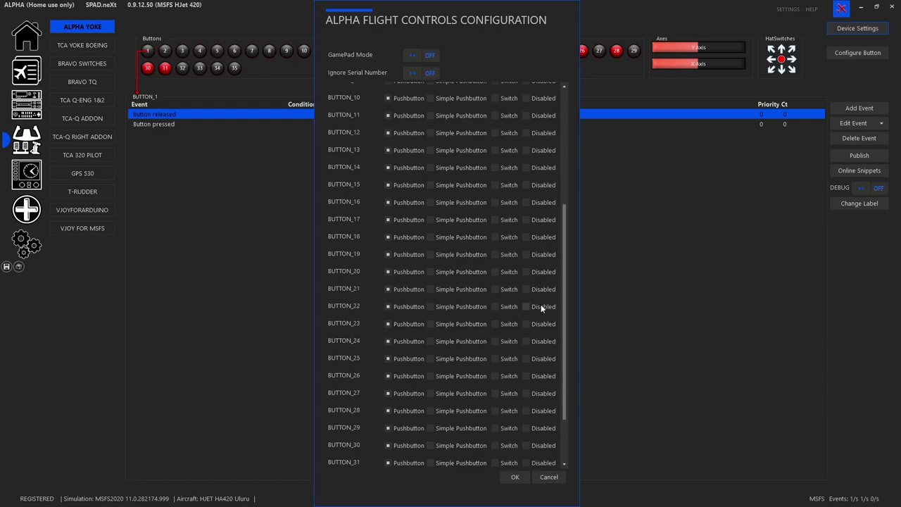
scroll(541, 306, down, 1)
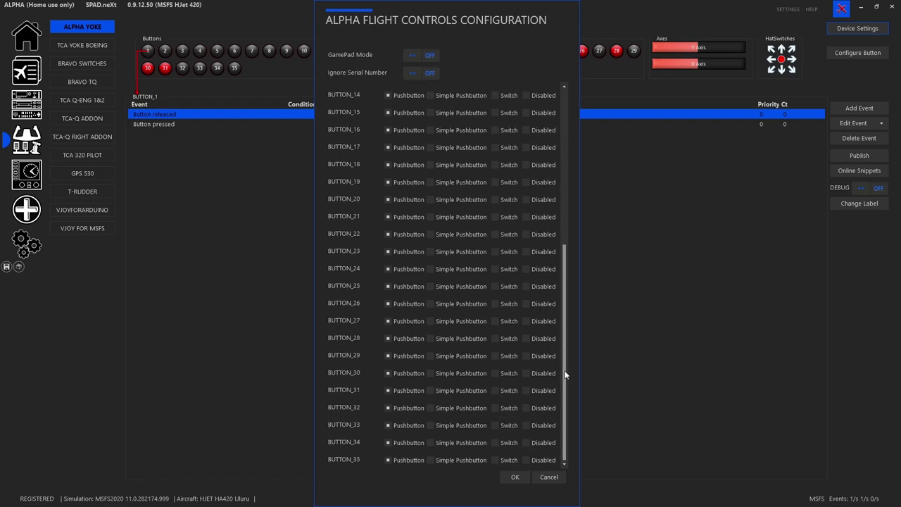
click(558, 479)
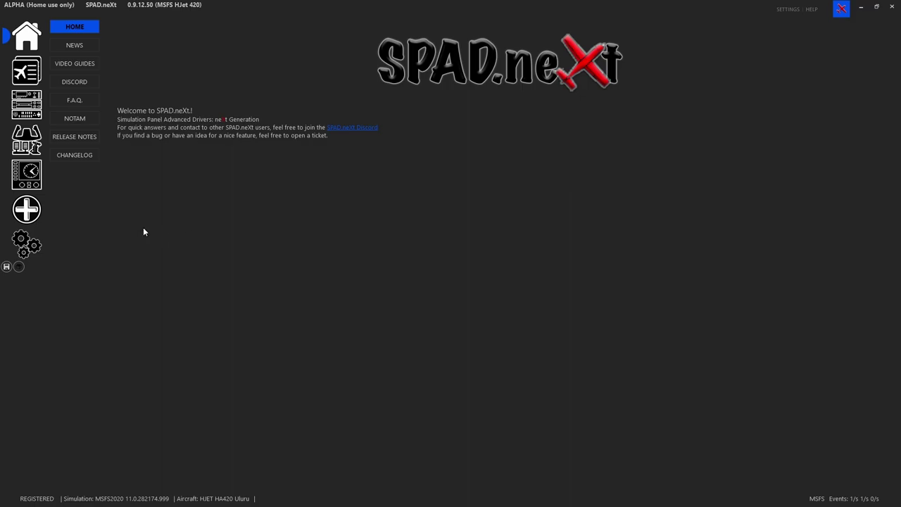
Search the online Complete Device snippets of Alpha Flight Controls for "hjet" and widen the name column.
click(32, 145)
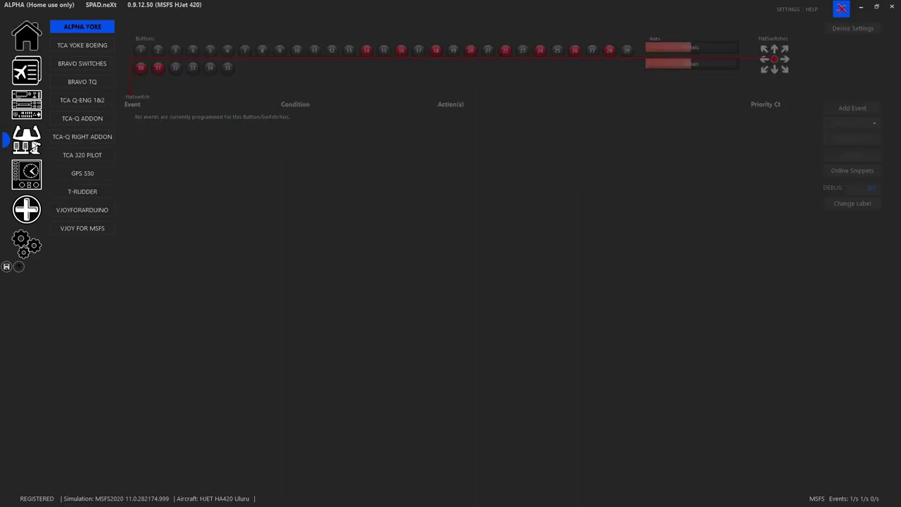
click(147, 50)
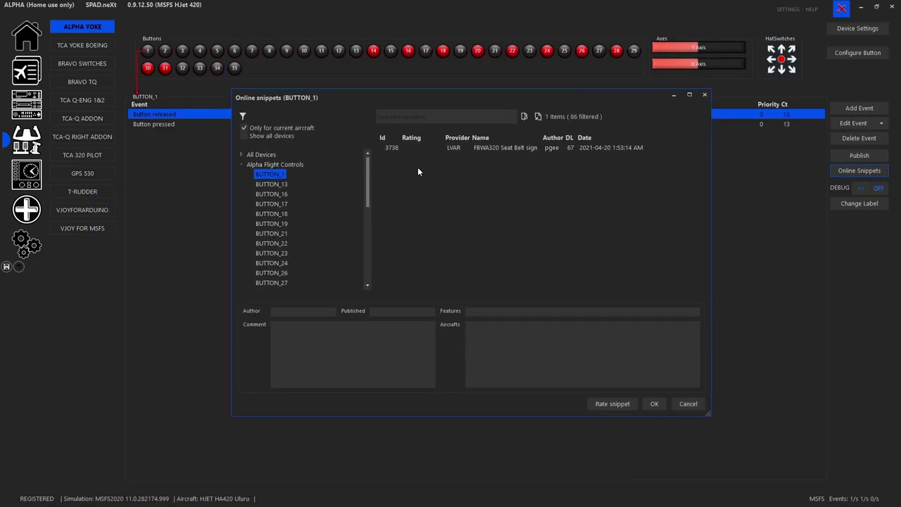
scroll(292, 182, down, 5)
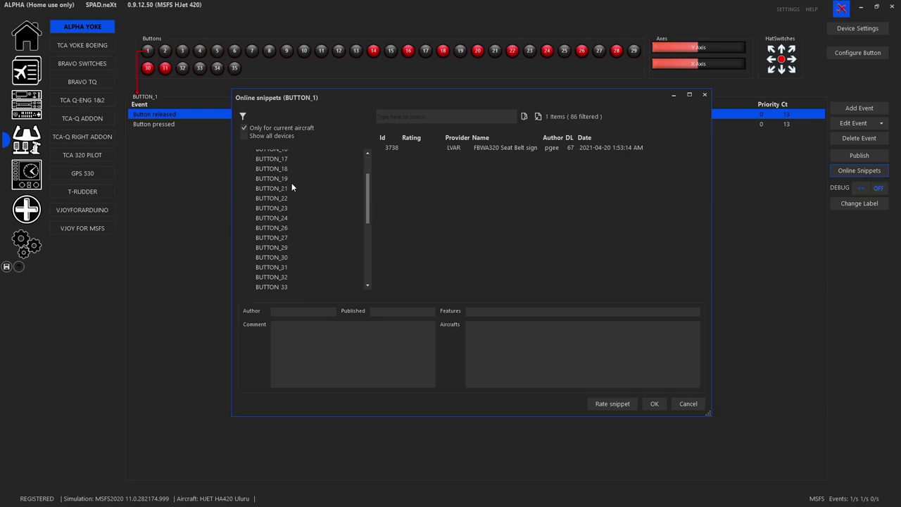
click(286, 247)
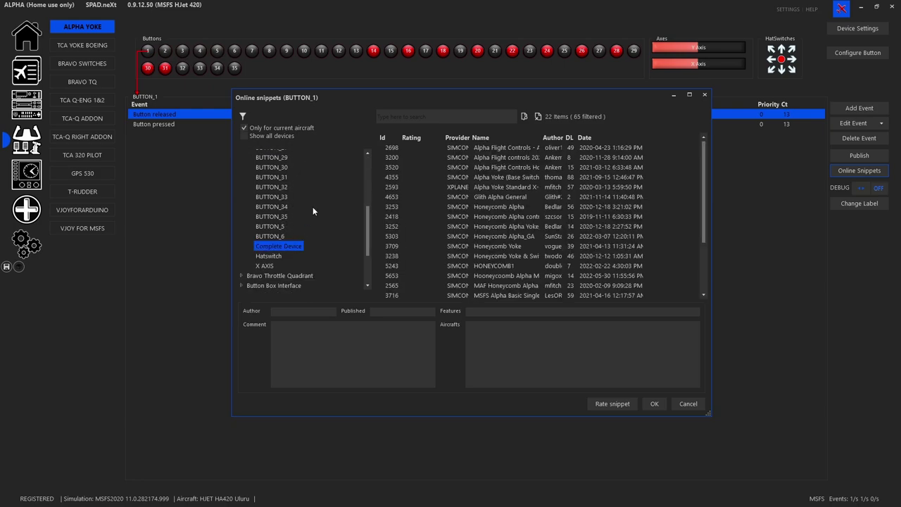
scroll(312, 206, up, 5)
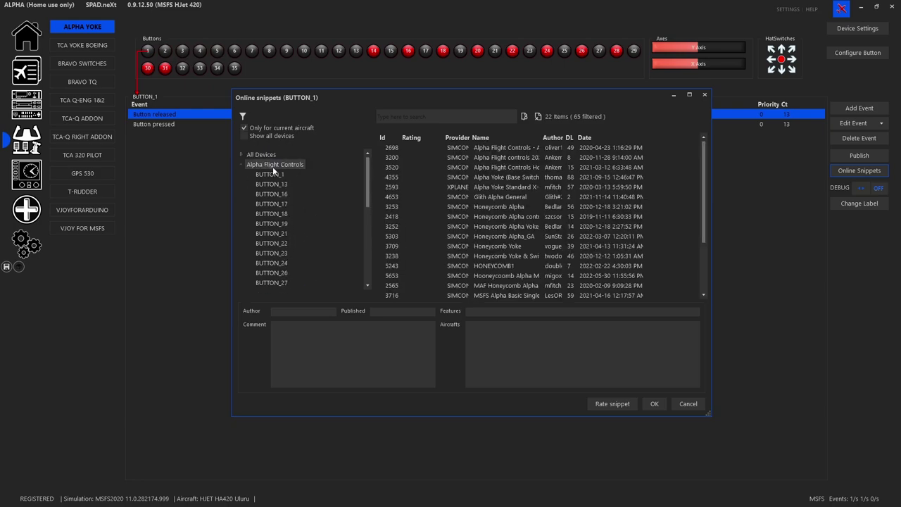
click(438, 123)
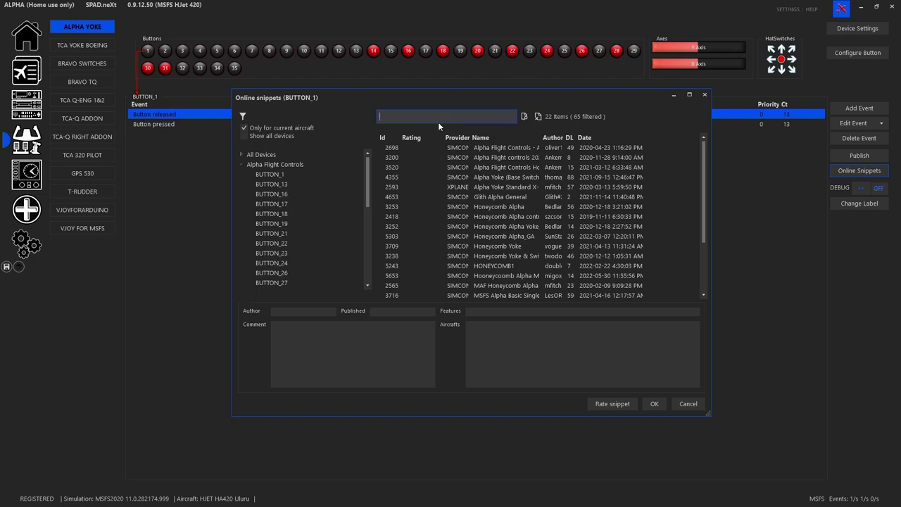
text(hjet)
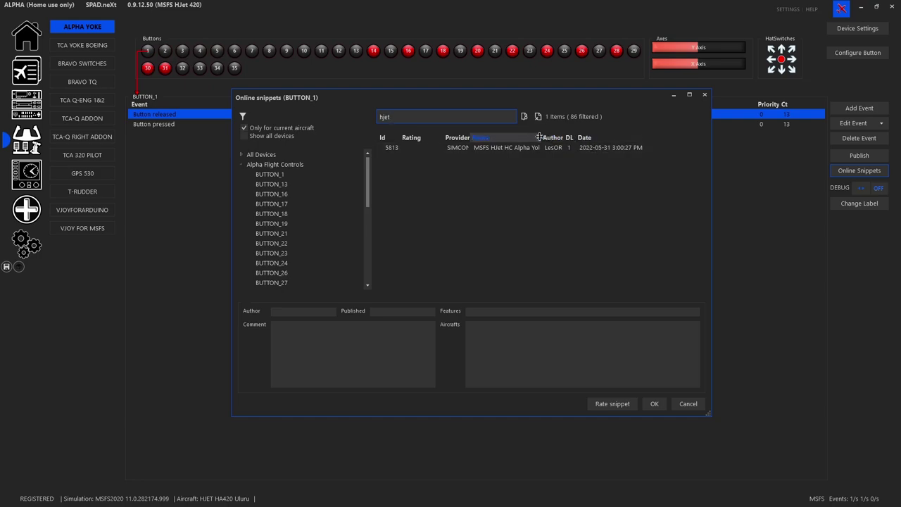
drag(539, 137, 583, 136)
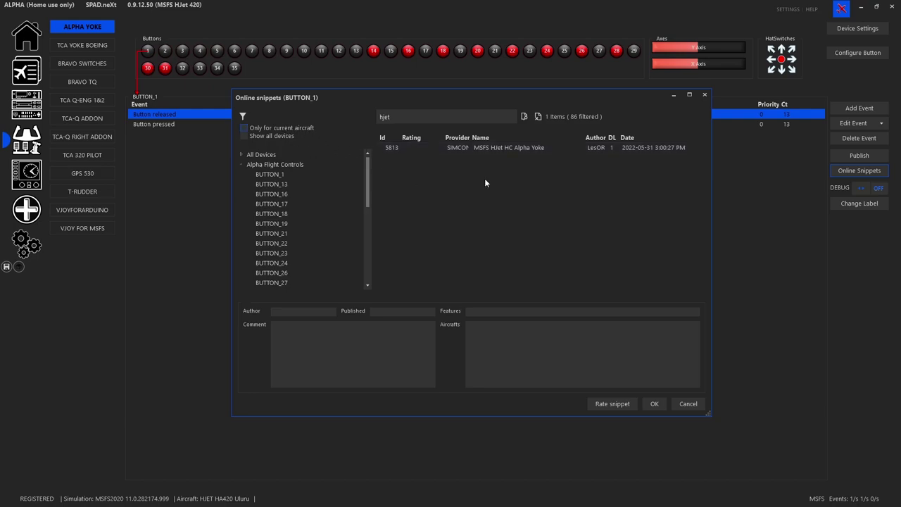
Load the MSFS HJet HC Alpha Yoke snippet, replacing all events defined for the device, and save the profile.
click(533, 149)
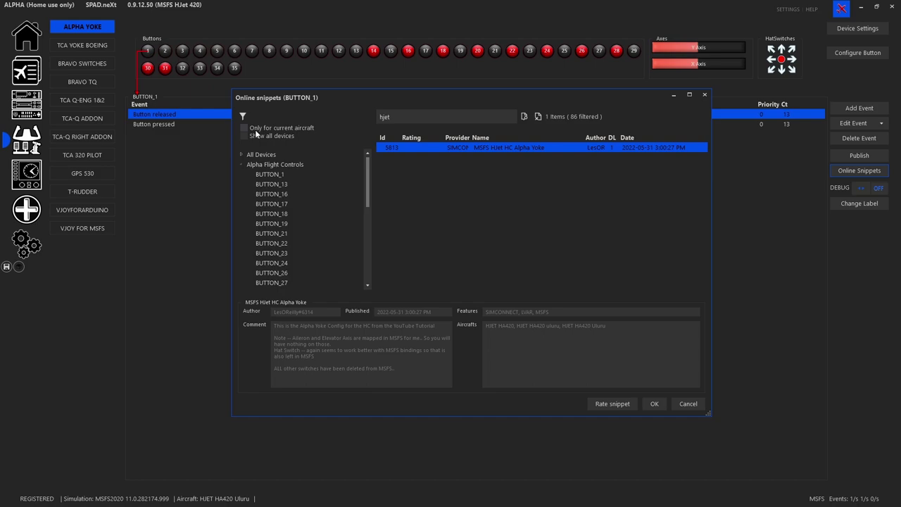
double_click(463, 150)
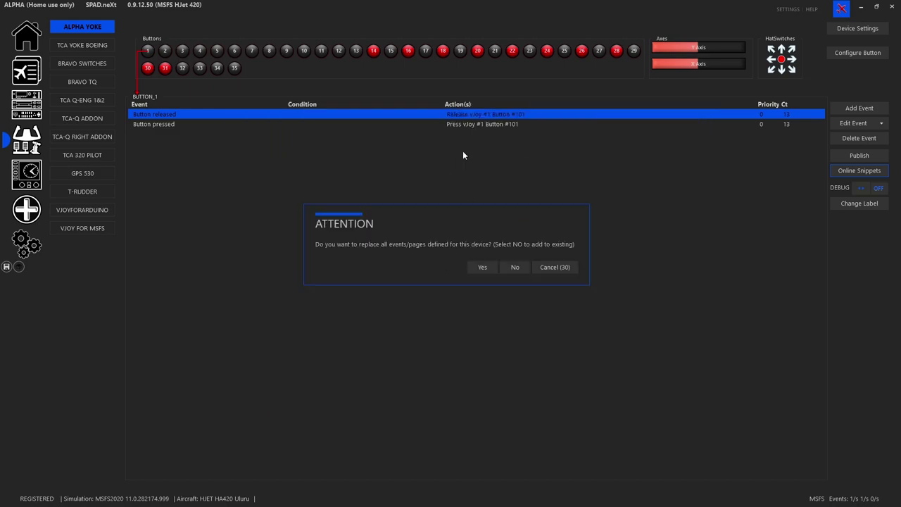
click(479, 270)
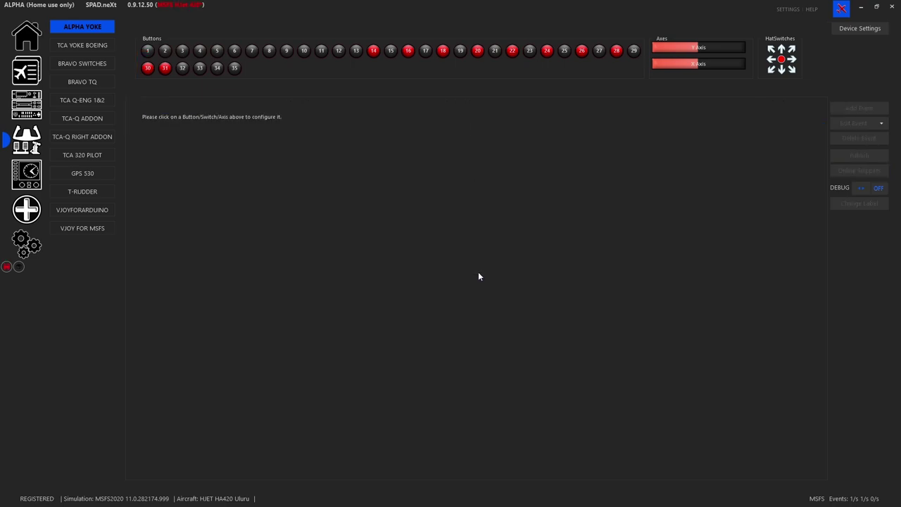
click(7, 267)
Inspect the vJoy action in BUTTON_1's released event and close it without changes.
click(149, 51)
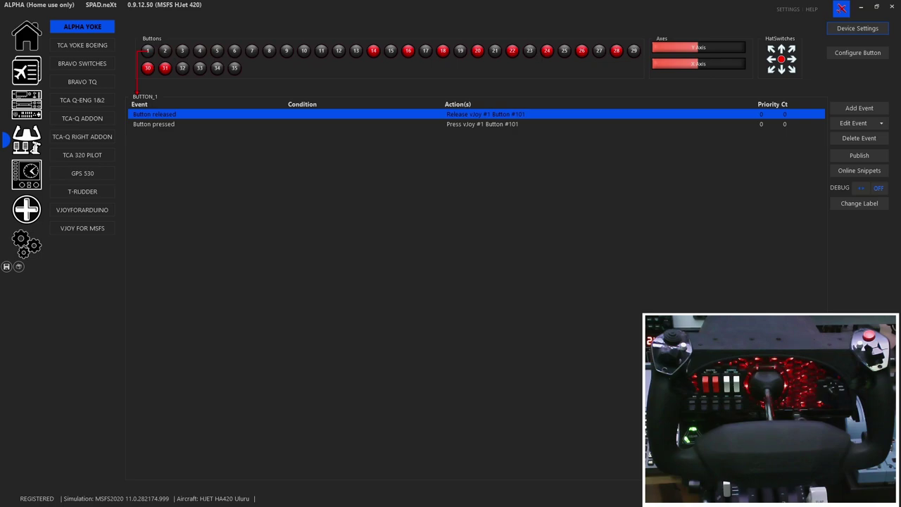
click(21, 271)
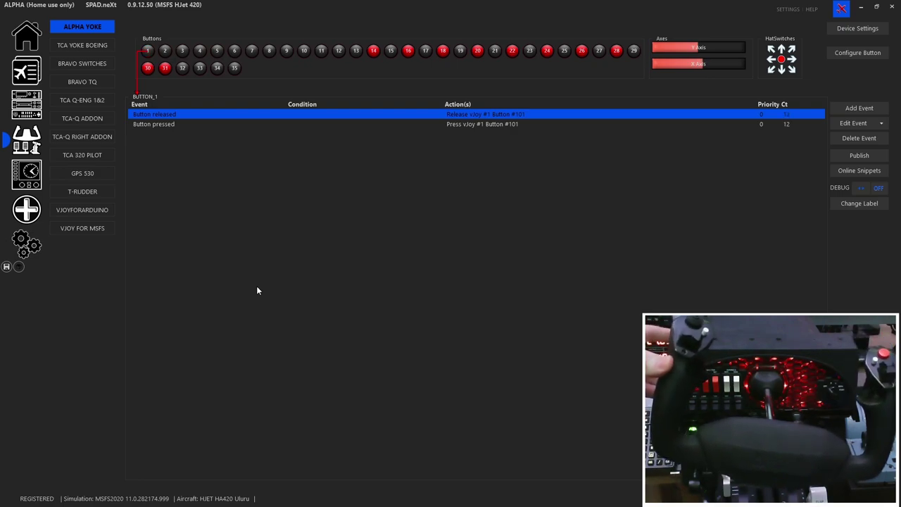
double_click(470, 114)
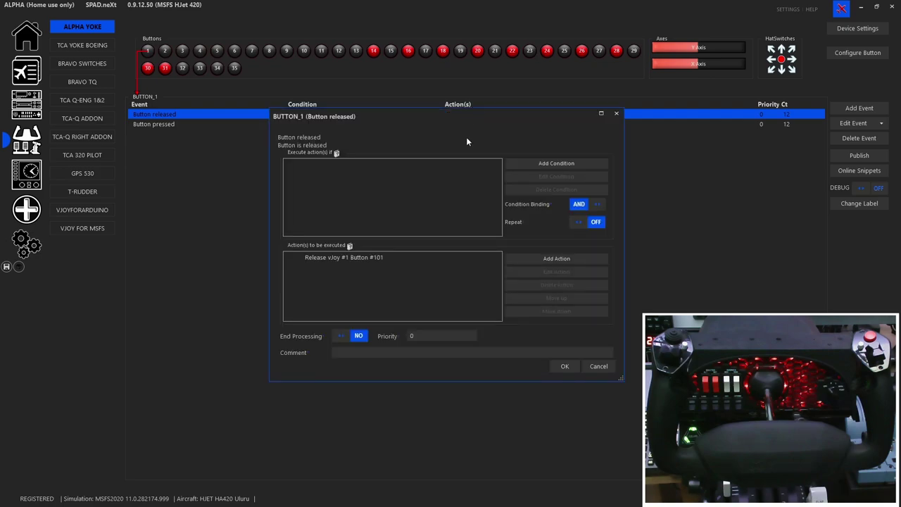
double_click(415, 291)
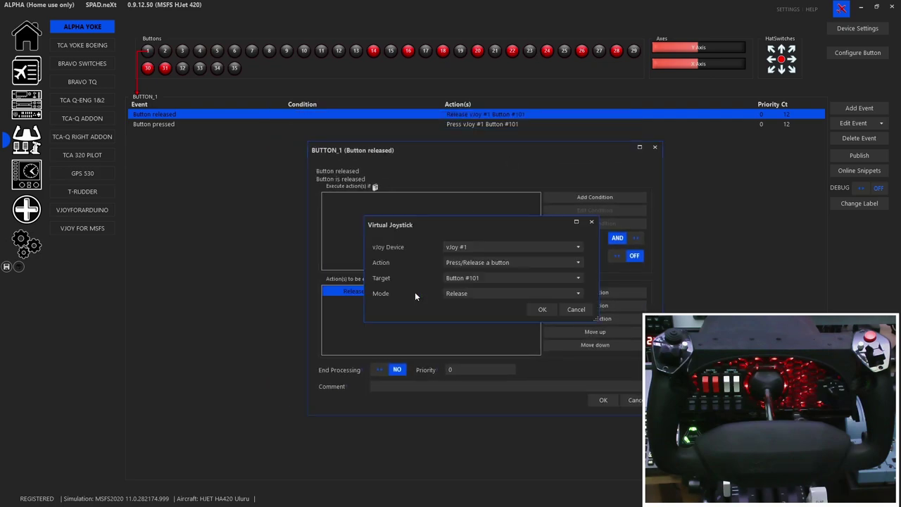
click(576, 309)
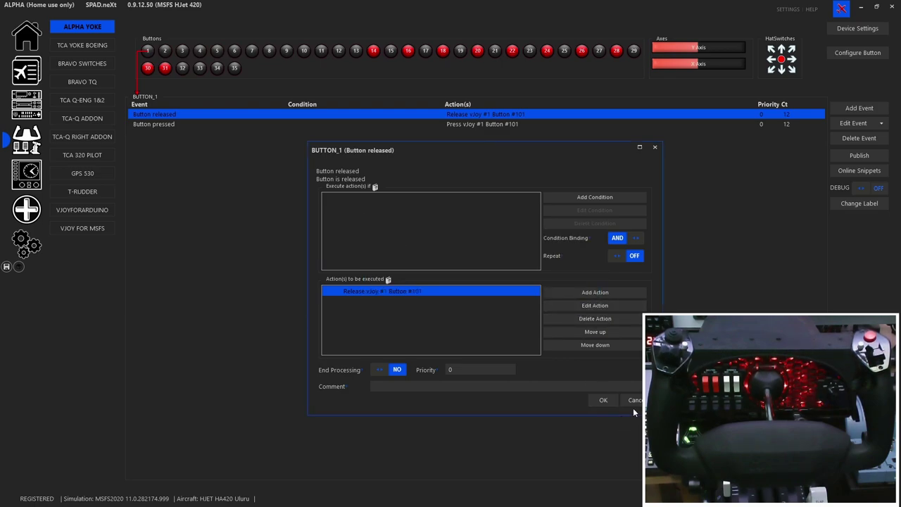
click(633, 400)
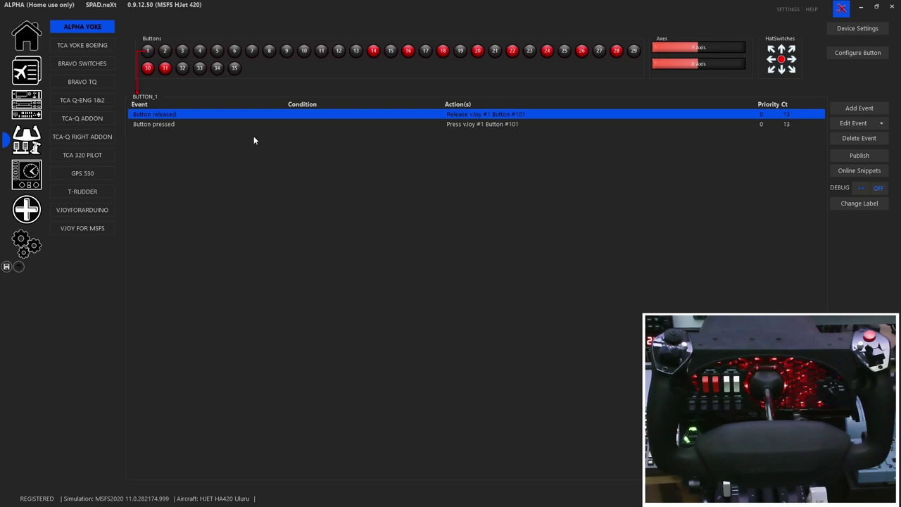
Examine the short-press and long-press events assigned to BUTTON_2 and BUTTON_3 of the Alpha Yoke.
click(165, 52)
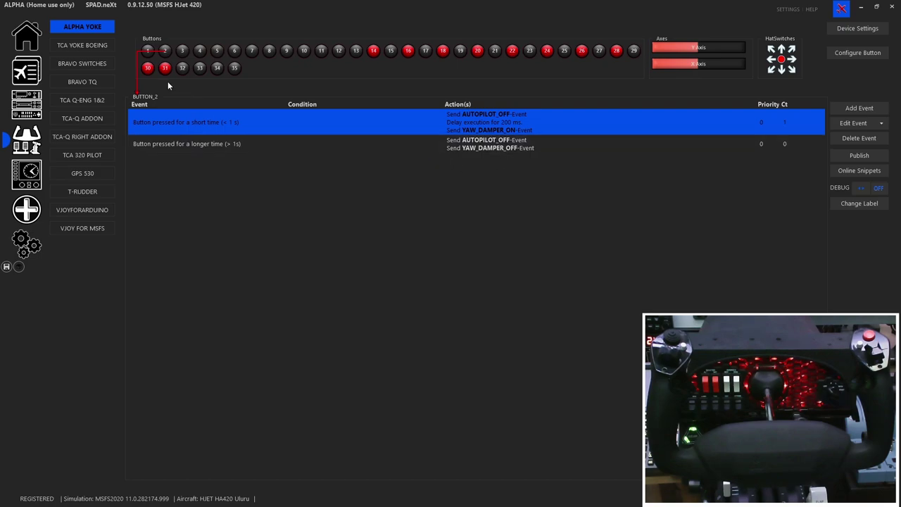
click(183, 59)
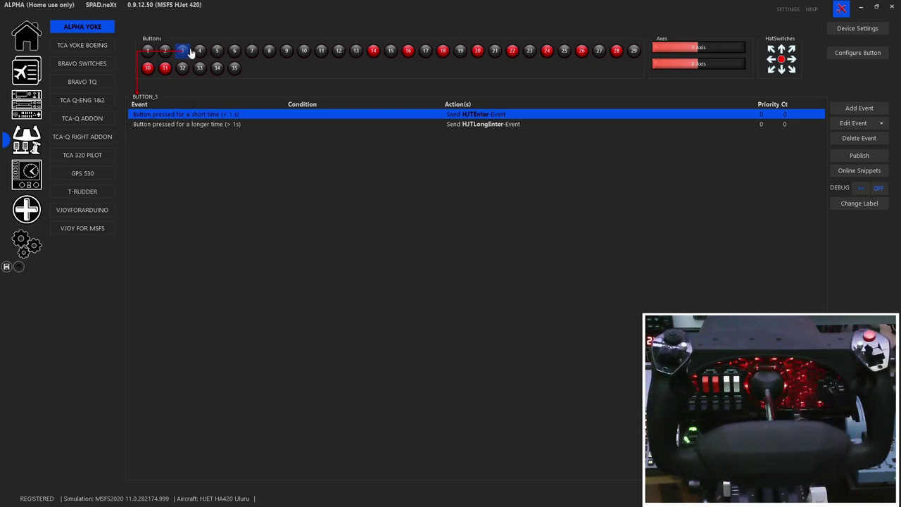
click(475, 124)
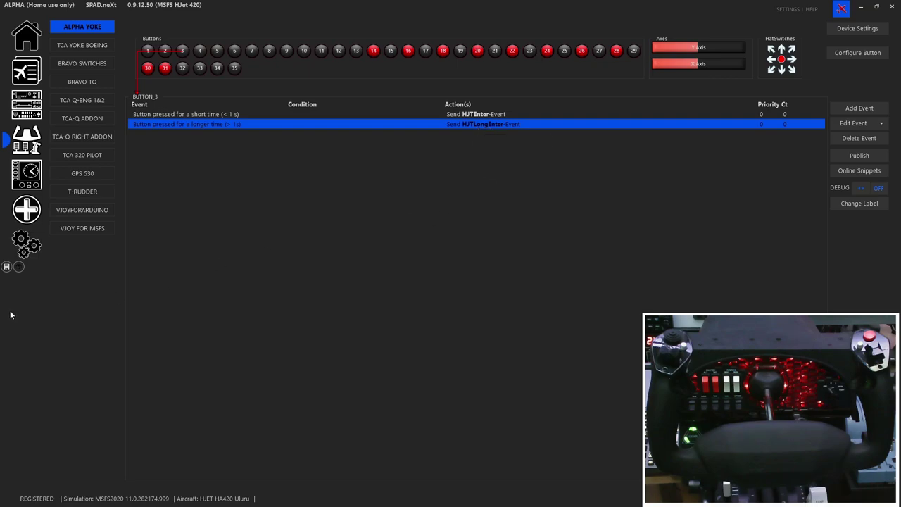
Go to the client events list, inspect the HJTEnter custom event's definition, and close it without changes.
click(30, 216)
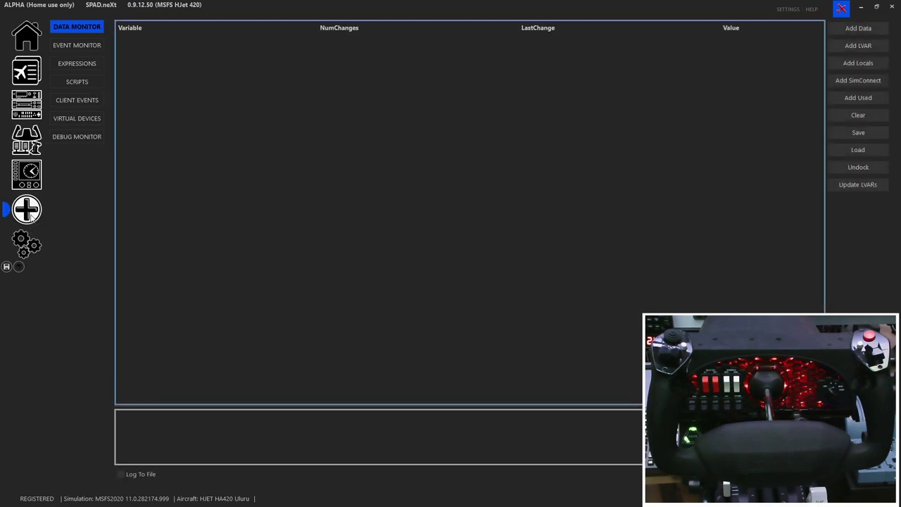
click(80, 99)
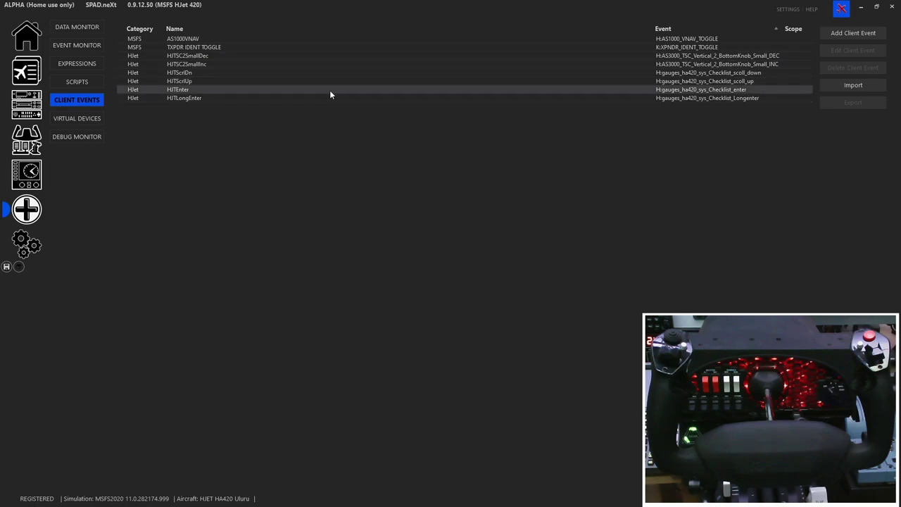
double_click(680, 91)
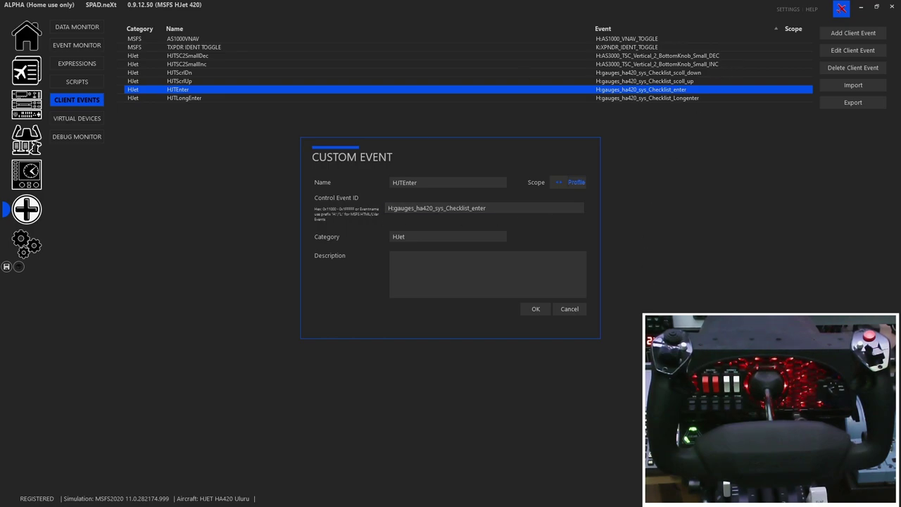
click(583, 309)
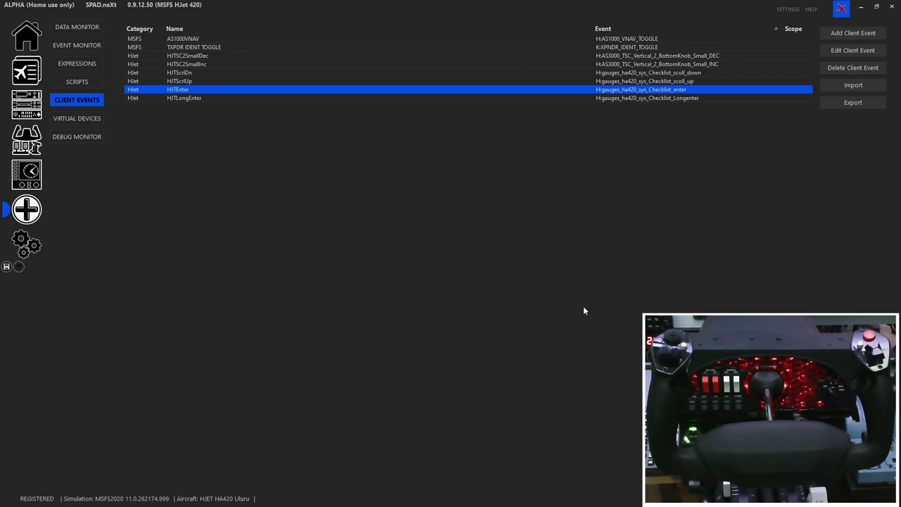
Open a blank custom event form, examine its scope, name and control event ID fields, and cancel it.
click(845, 33)
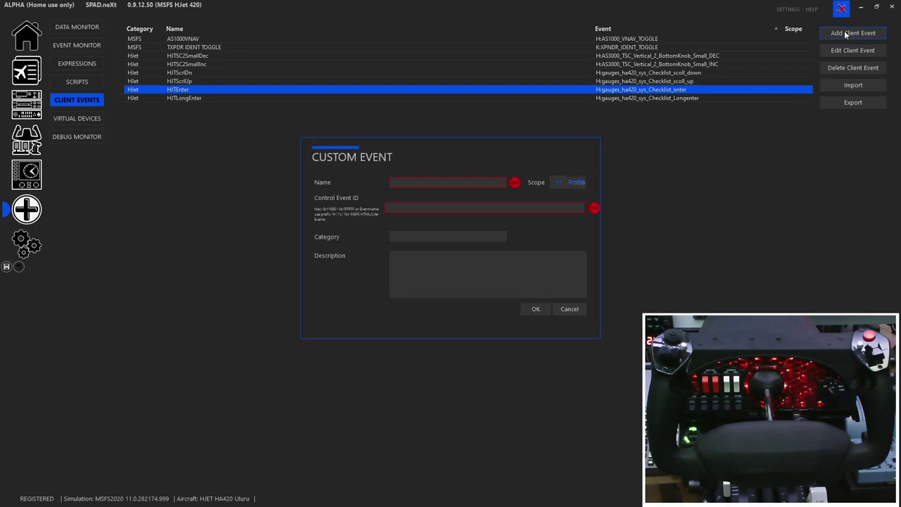
click(559, 183)
click(572, 187)
click(474, 181)
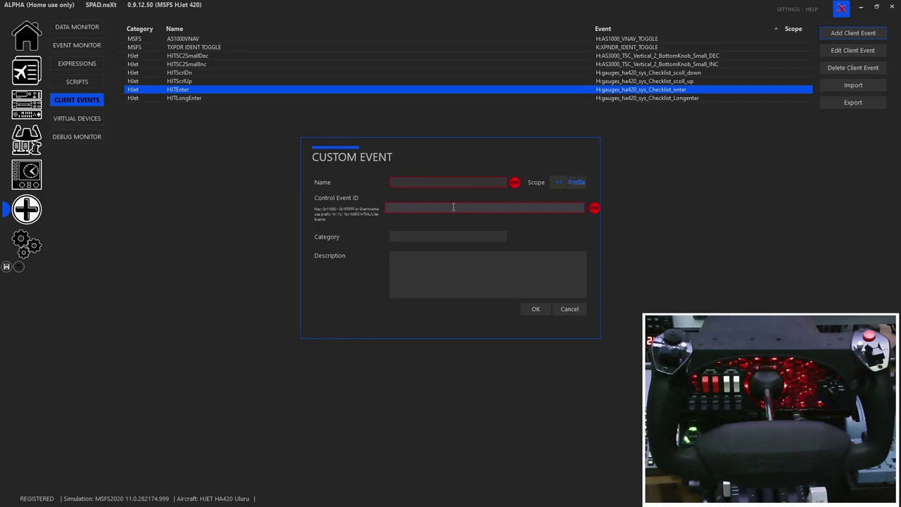
click(571, 310)
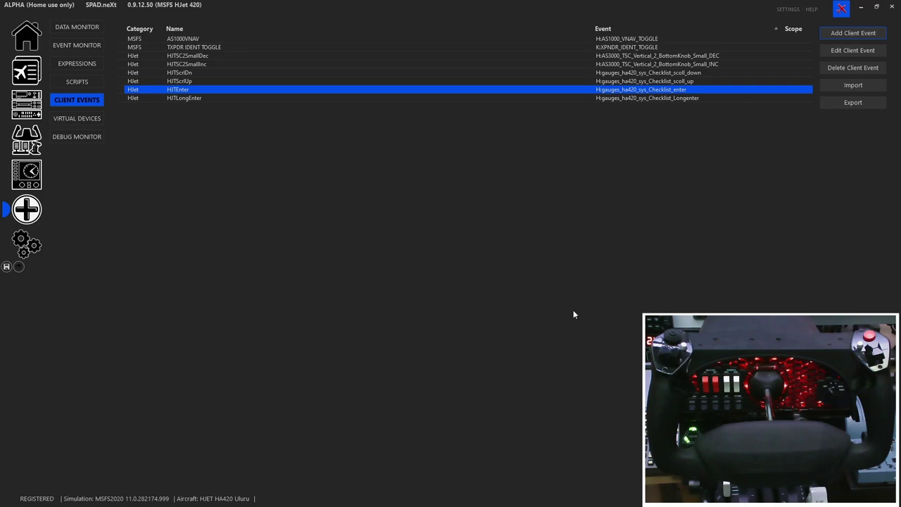
Compare the control event IDs and categories of the HJTEnter and HJTLongEnter client events without changing them.
double_click(683, 92)
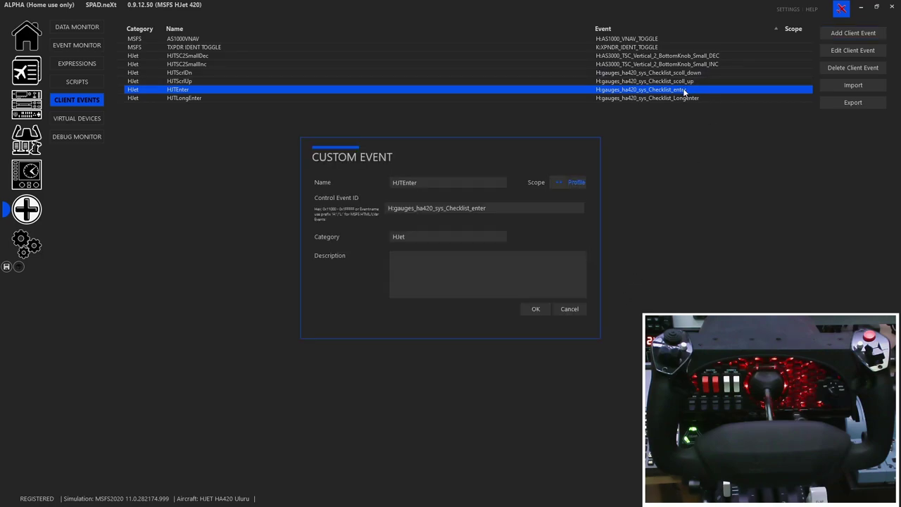
click(463, 237)
click(567, 308)
click(618, 98)
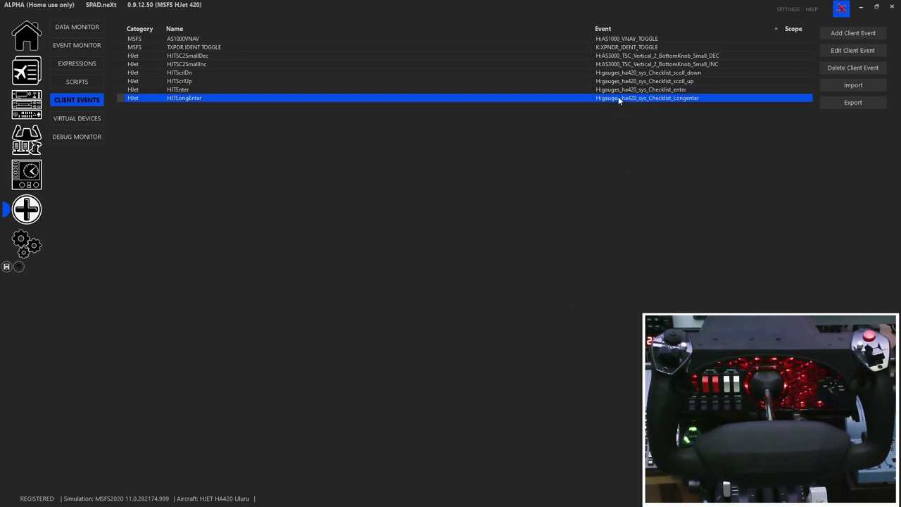
double_click(618, 98)
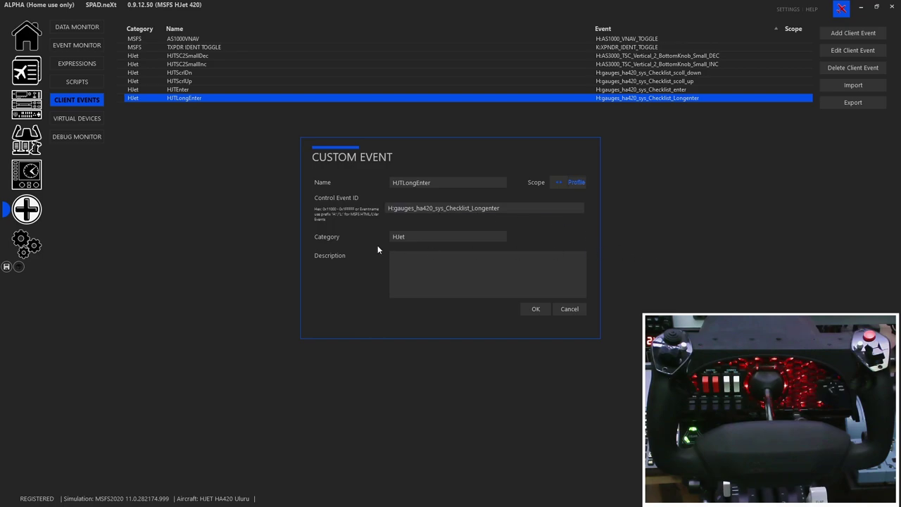
click(573, 308)
Inspect the definitions of the HJTScrlUp and HJTScrlDn client events and close each without changes.
double_click(232, 81)
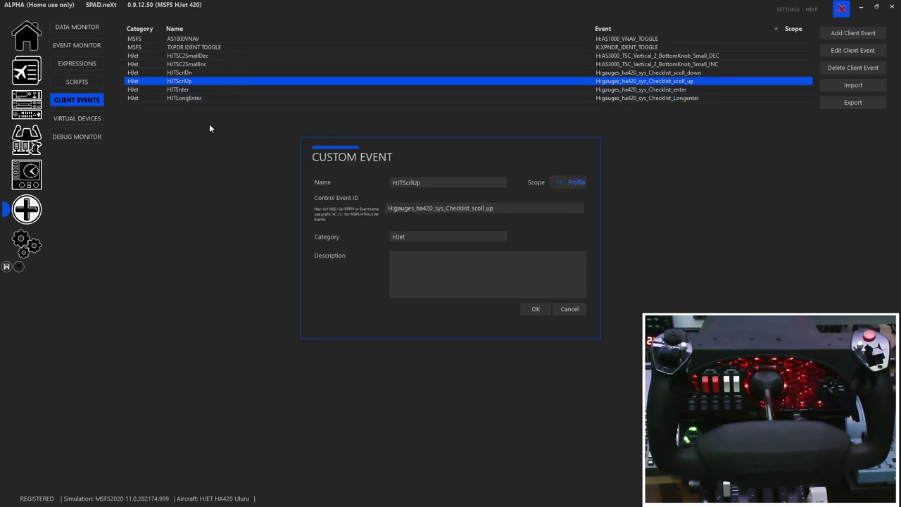
click(569, 308)
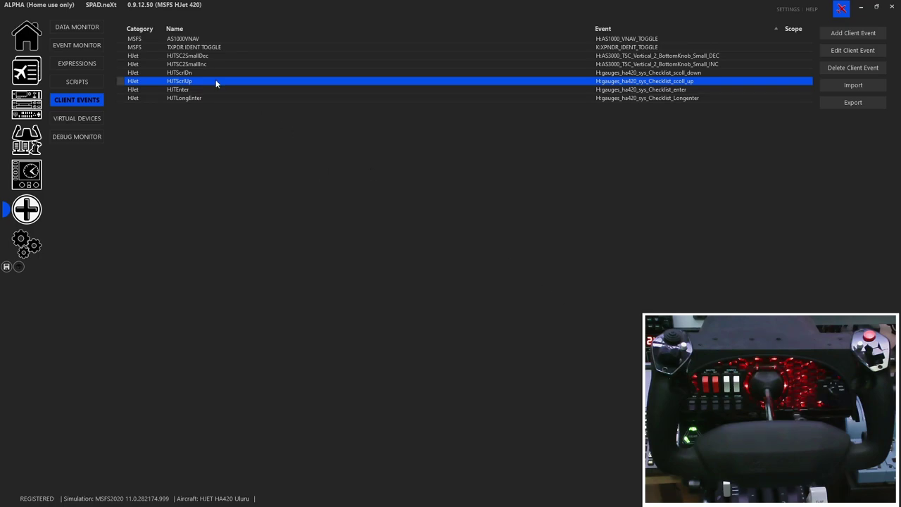
click(214, 73)
double_click(214, 73)
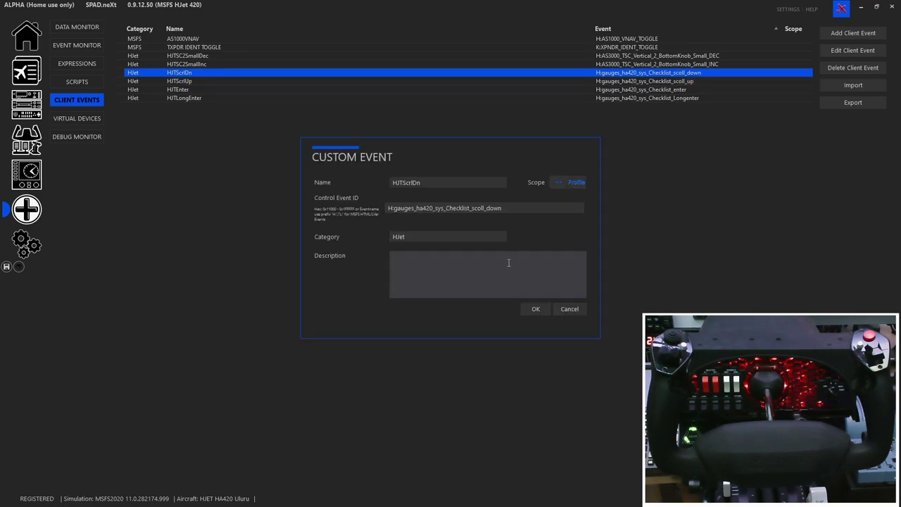
click(579, 311)
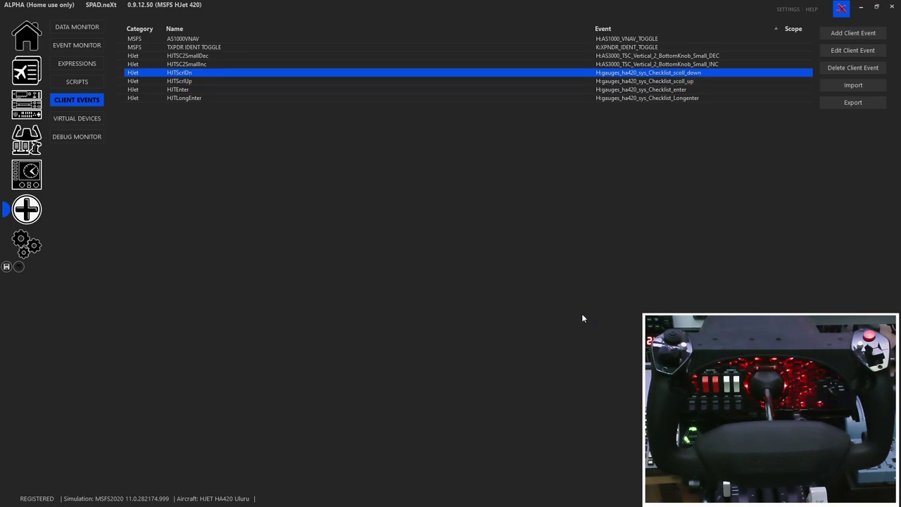
Delete the HJTSC2SmallDec and HJTSC2SmallInc client events and save the profile.
click(219, 58)
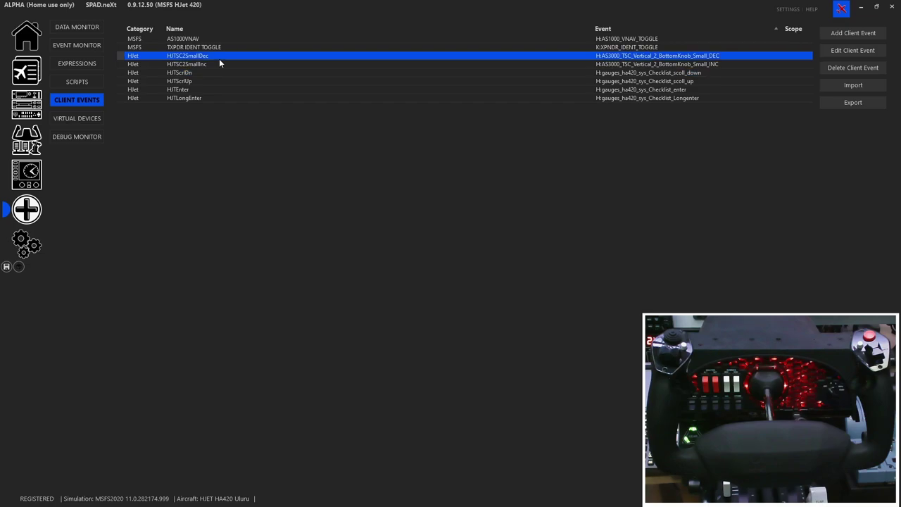
click(841, 69)
click(393, 57)
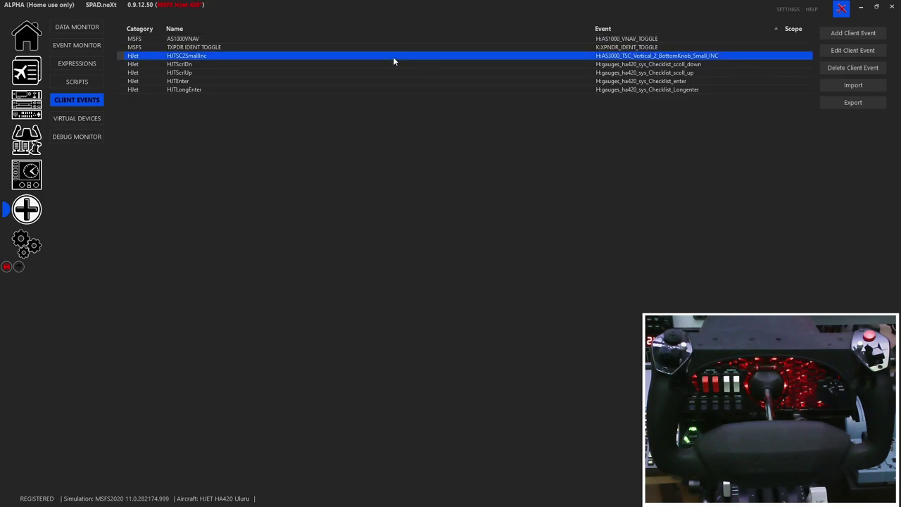
key(Delete)
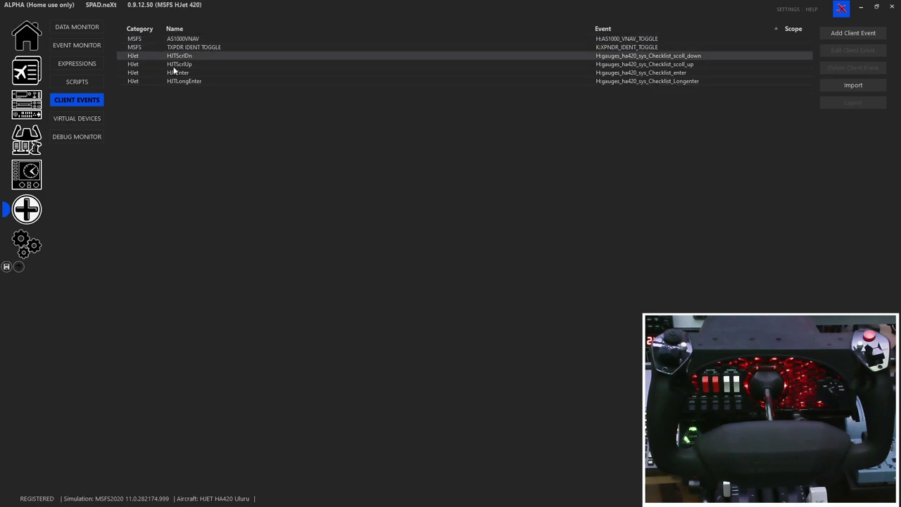
Return to the Alpha Yoke and inspect the HJET_MASTER_WARNING_ACTIVE action in BUTTON_4's short-press event without changing it.
click(36, 147)
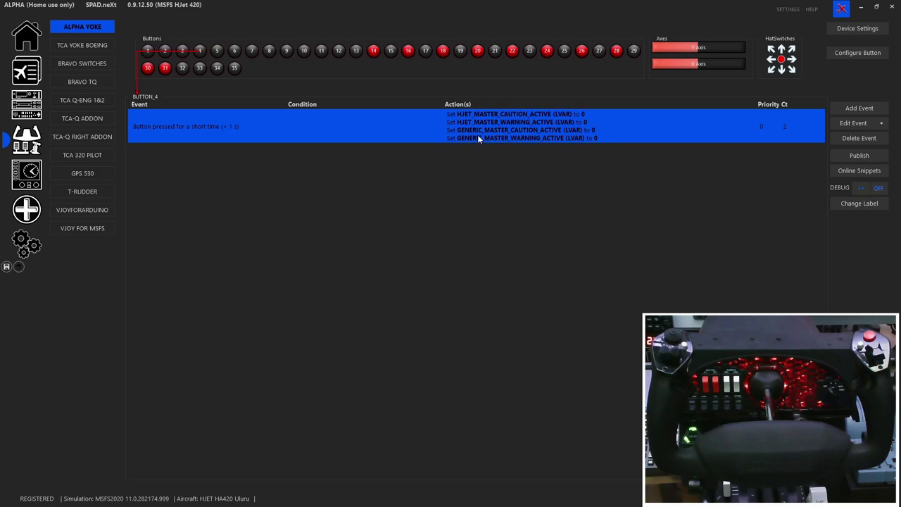
double_click(462, 122)
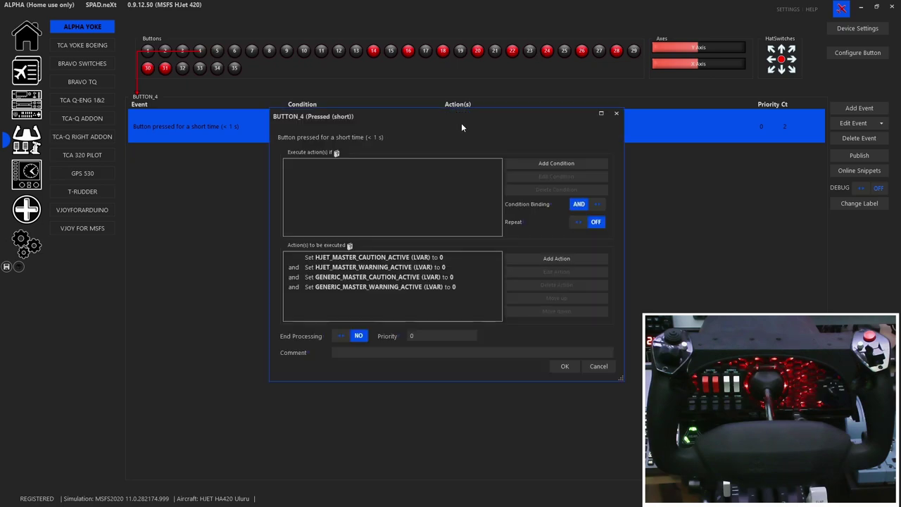
double_click(389, 267)
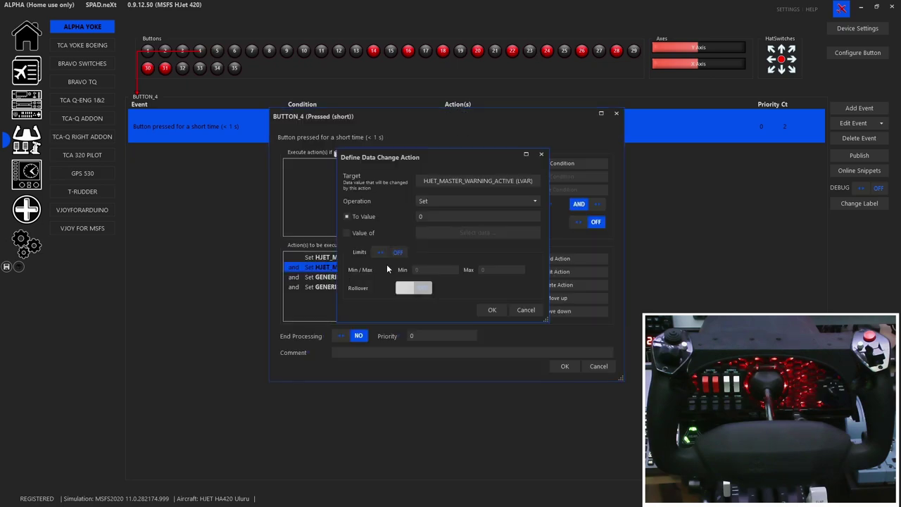
click(459, 181)
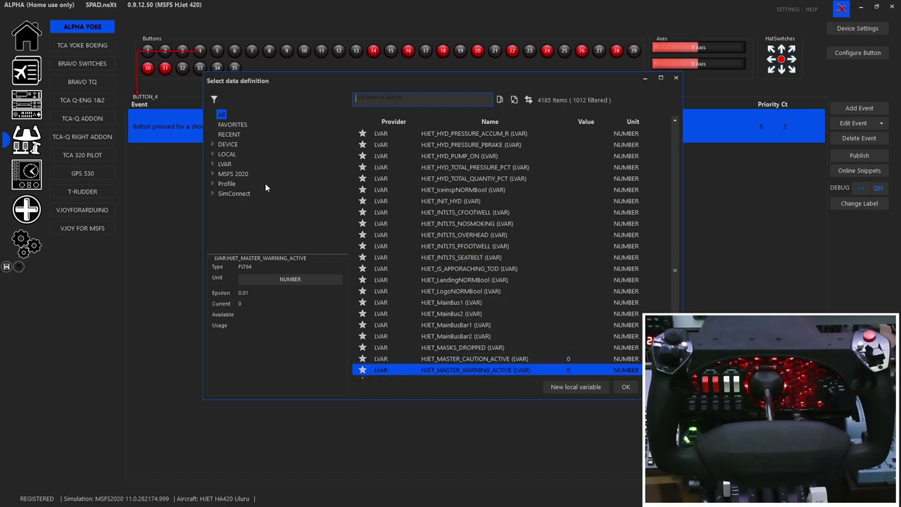
click(625, 386)
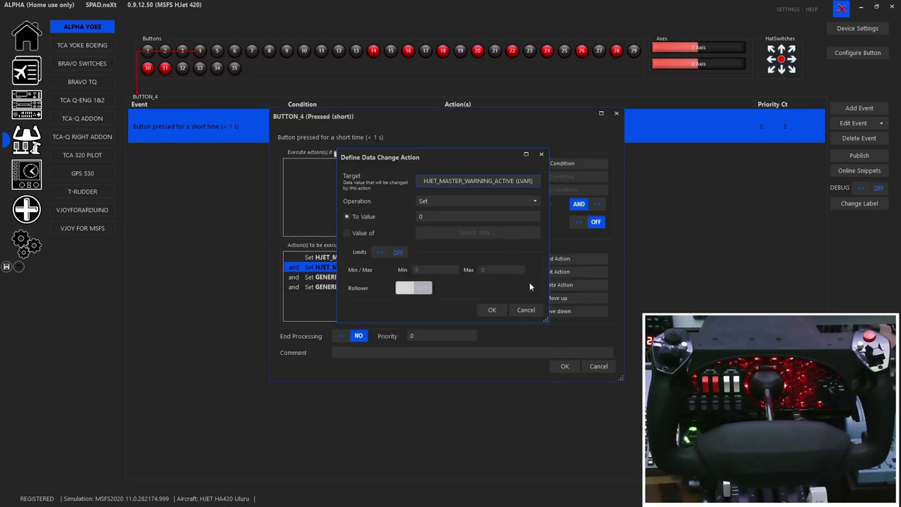
click(527, 310)
click(598, 366)
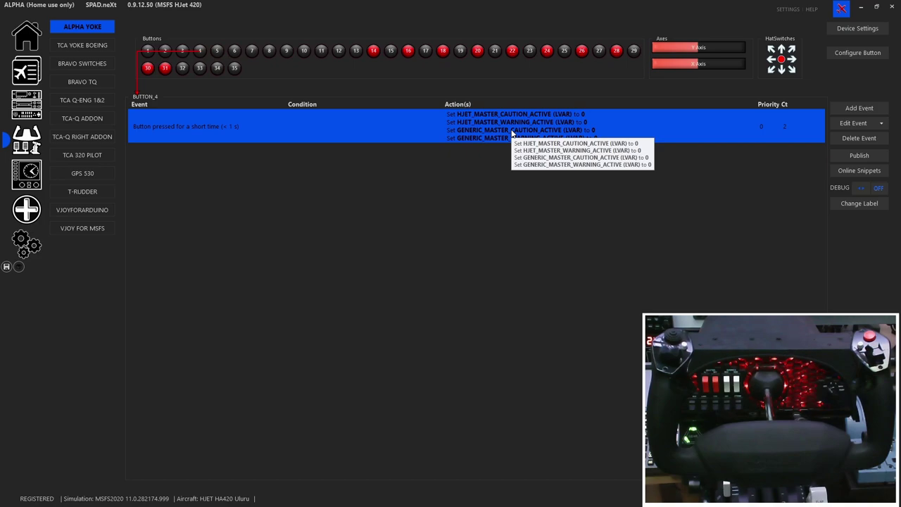
Examine the condition, trim action and button mode in the pressed events of BUTTON_5 and BUTTON_6.
click(218, 52)
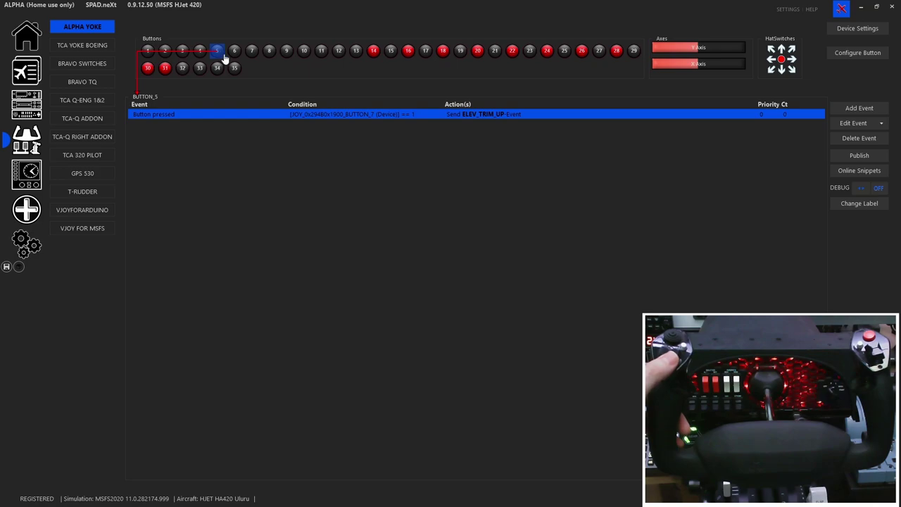
double_click(337, 117)
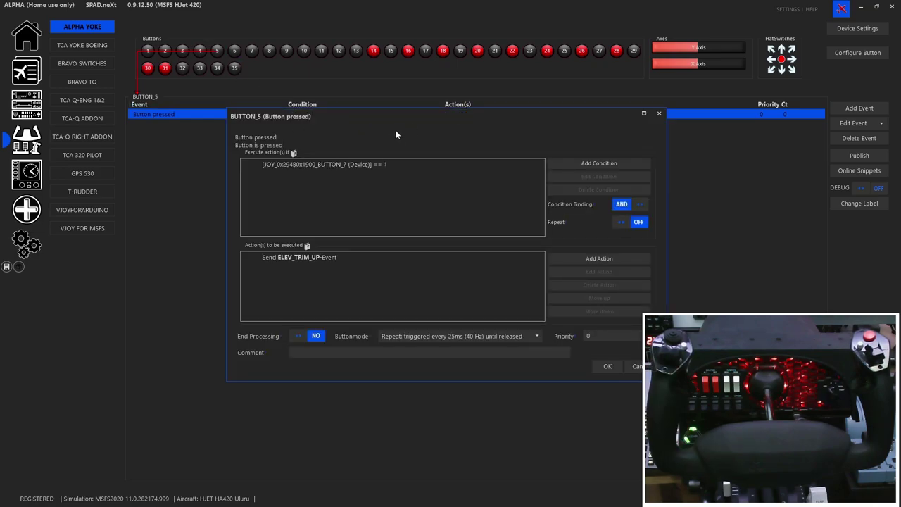
drag(416, 112, 378, 119)
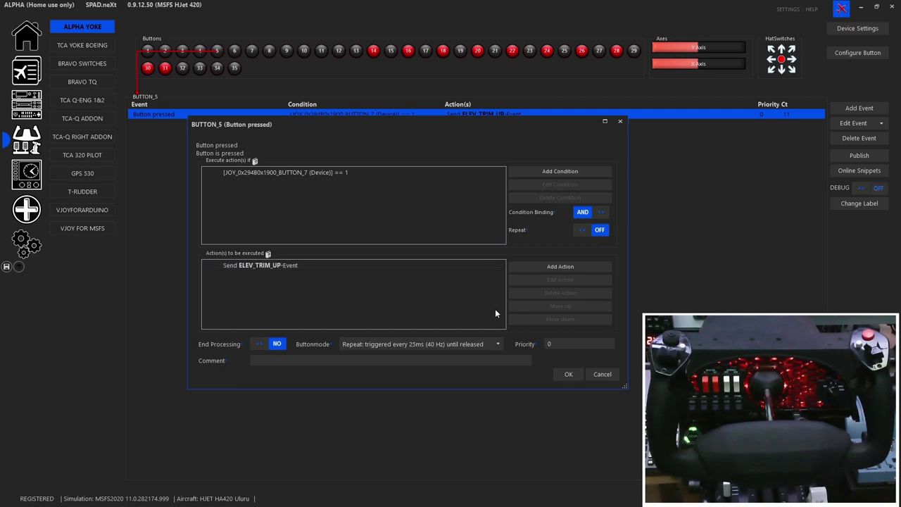
click(569, 373)
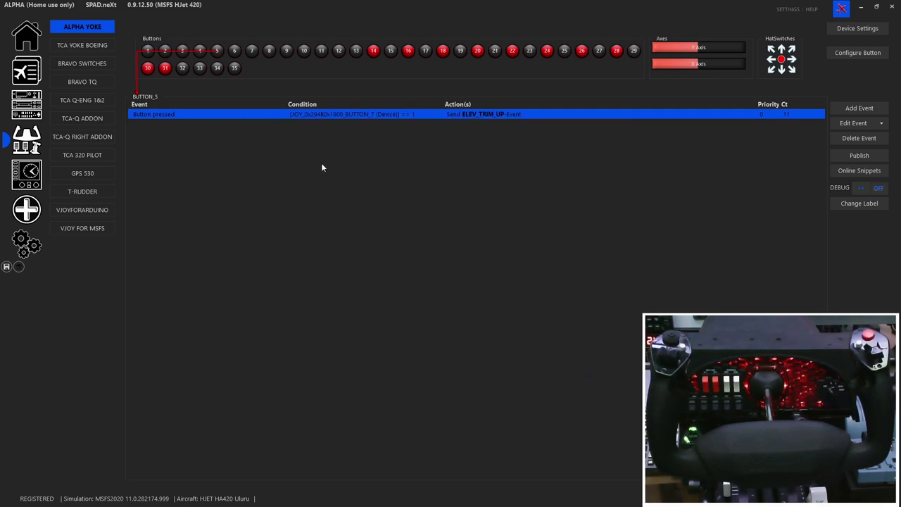
click(234, 59)
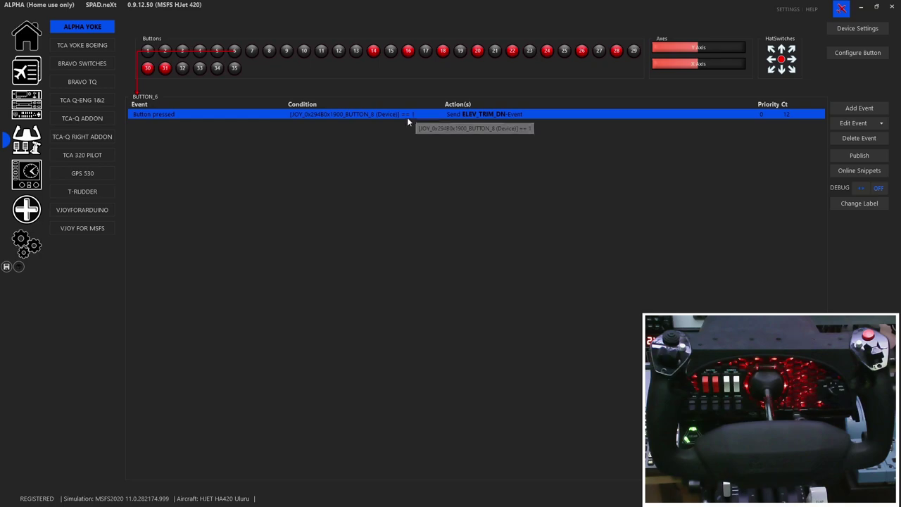
double_click(371, 117)
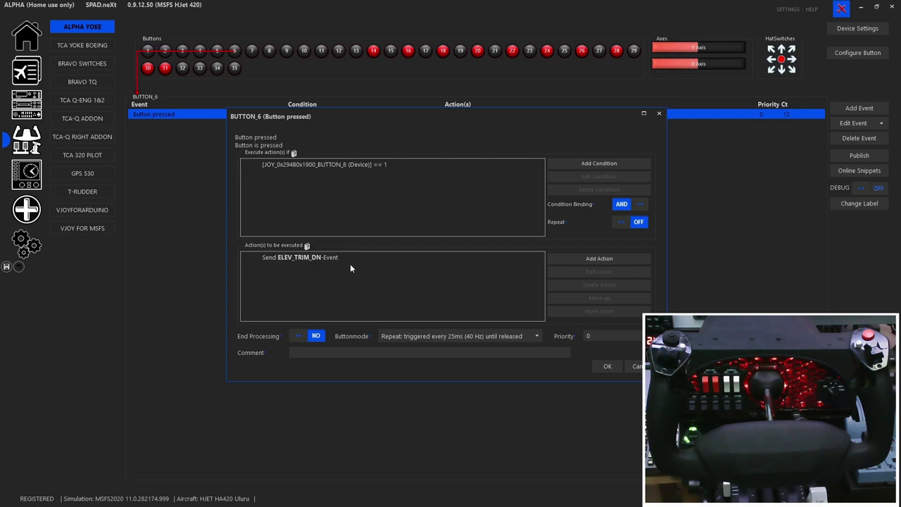
click(633, 367)
Review the event assignments of BUTTON_8, BUTTON_9, BUTTON_10 and BUTTON_11 on the Alpha Yoke.
click(268, 55)
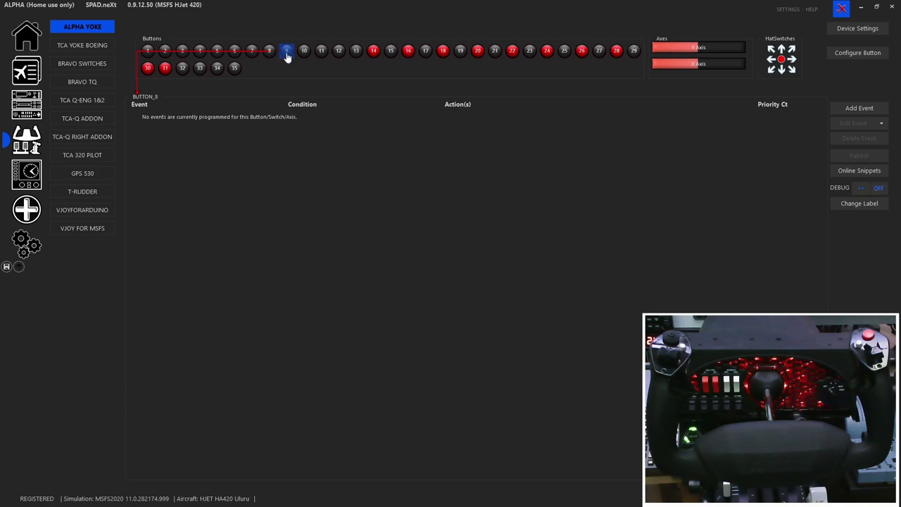
click(287, 55)
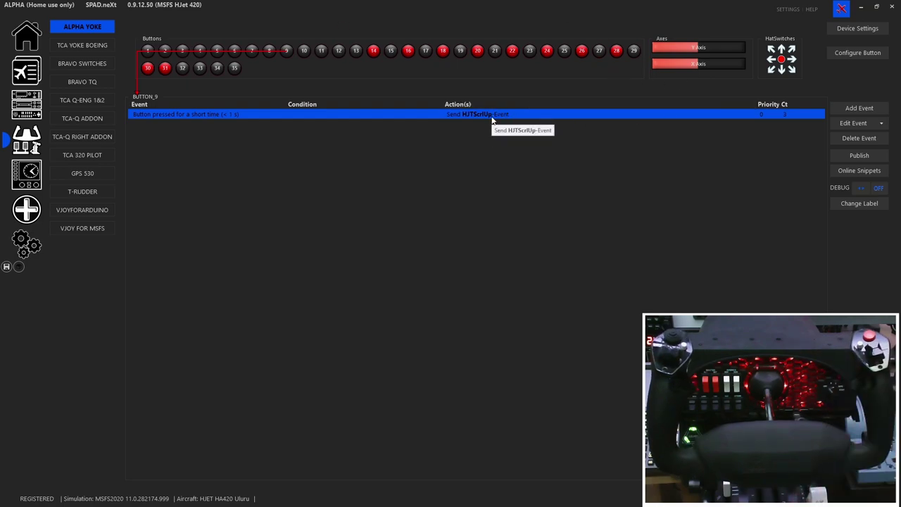
click(305, 60)
click(323, 53)
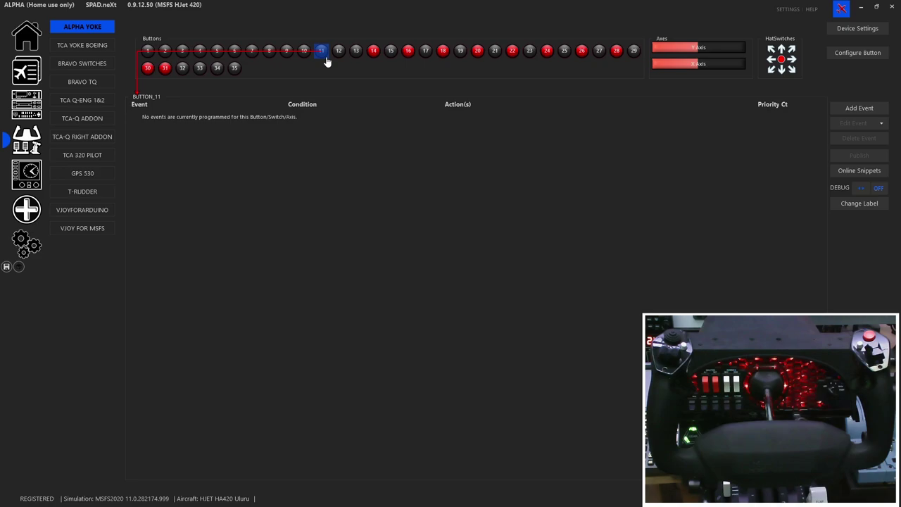
Examine BUTTON_13's pressed and released events and view the event types that can be added, without adding any.
click(355, 51)
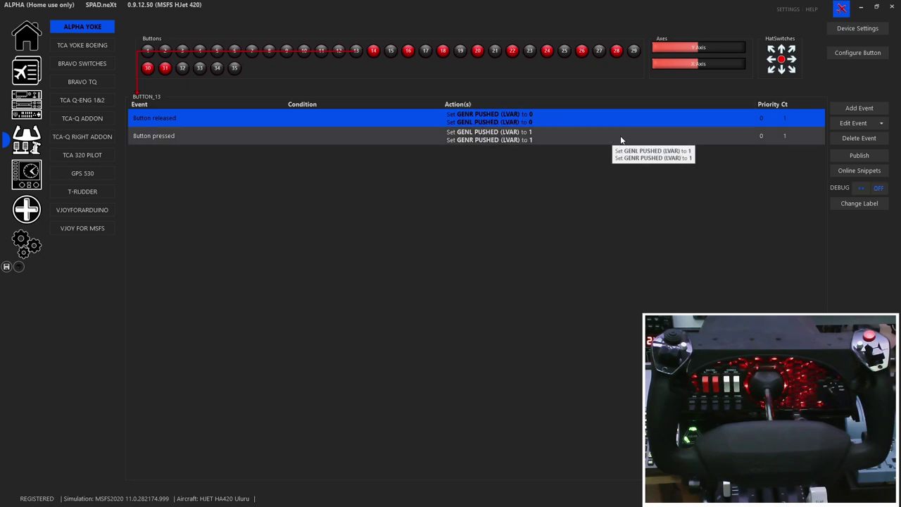
click(842, 108)
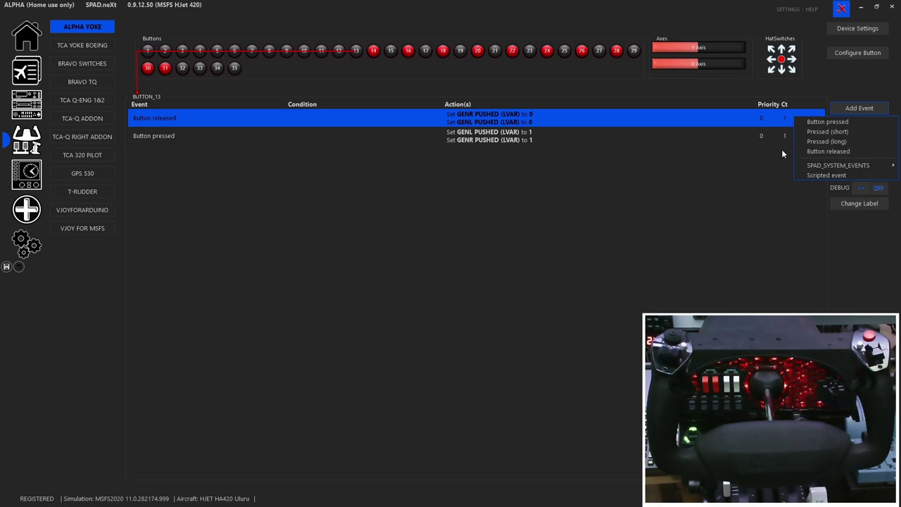
click(417, 126)
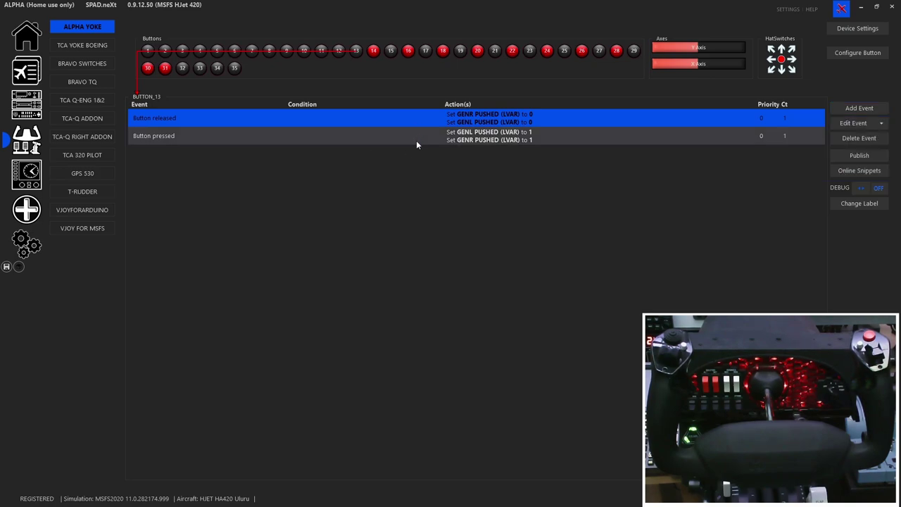
Inspect the GENL PUSHED (LVAR) action in BUTTON_13's pressed event without changing its values.
double_click(416, 136)
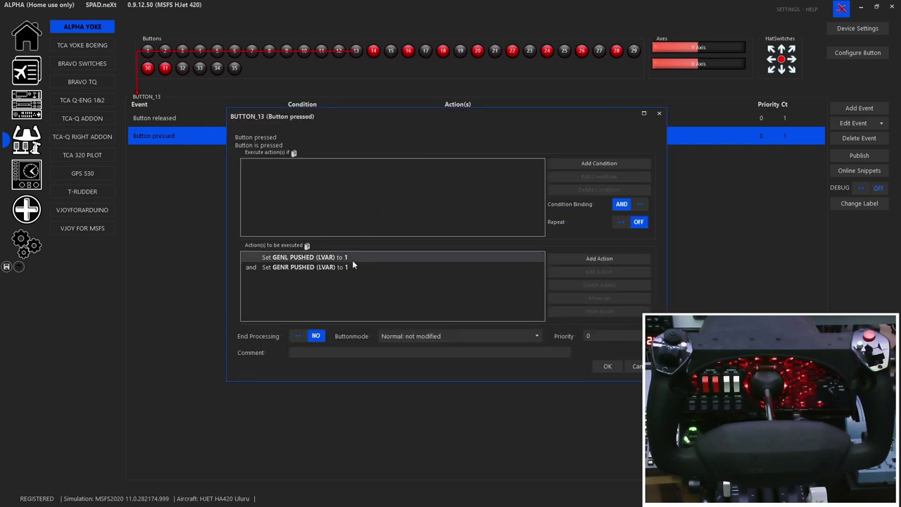
double_click(353, 261)
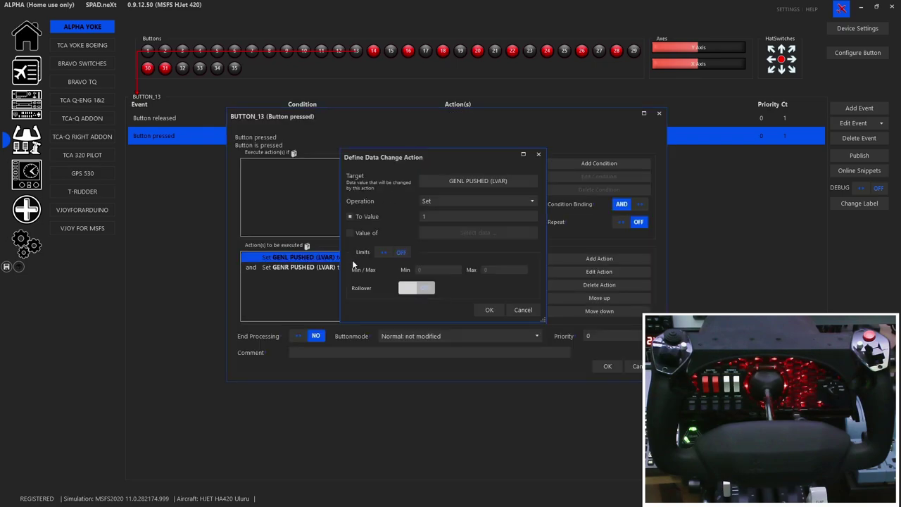
click(523, 310)
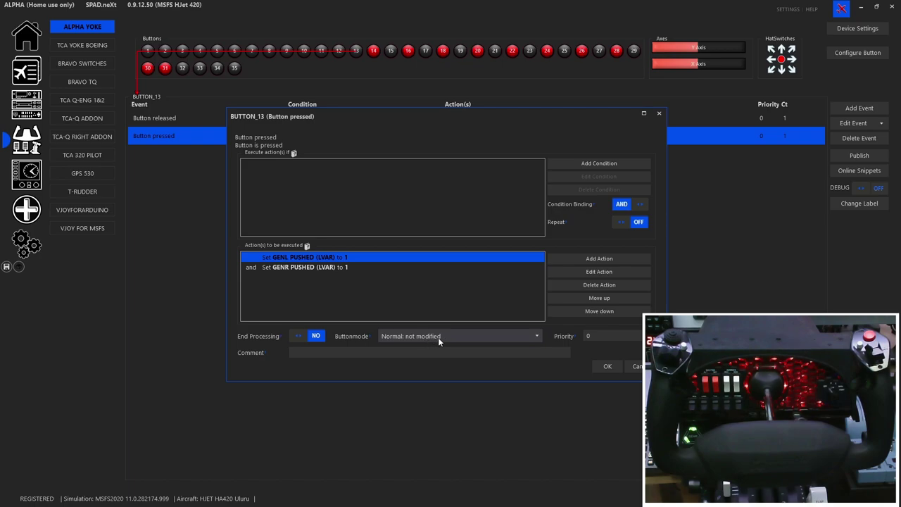
click(608, 366)
Revisit BUTTON_5's pressed event and examine its condition, ELEV_TRIM_UP action and button mode.
click(217, 51)
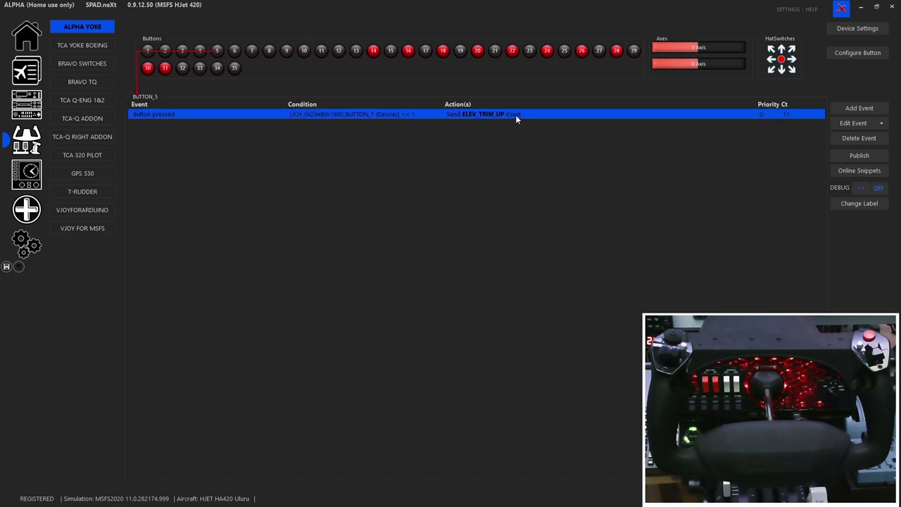
double_click(515, 114)
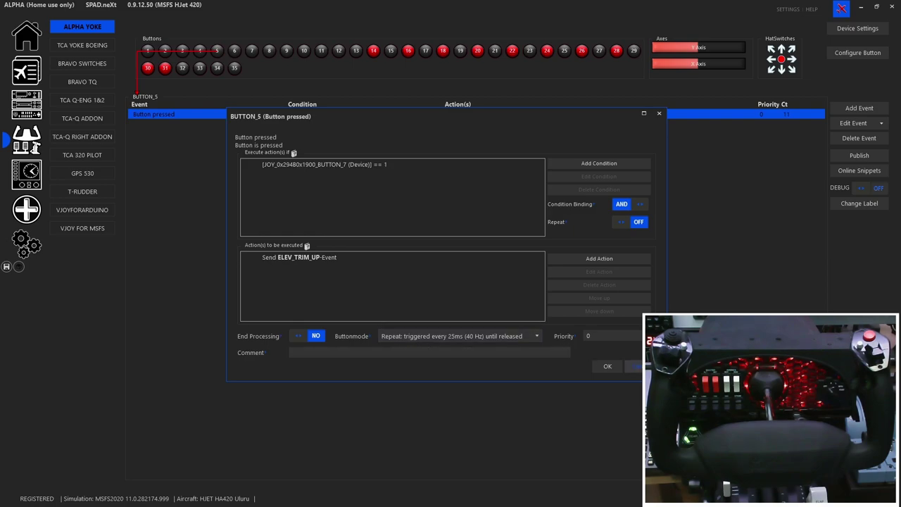
key(Return)
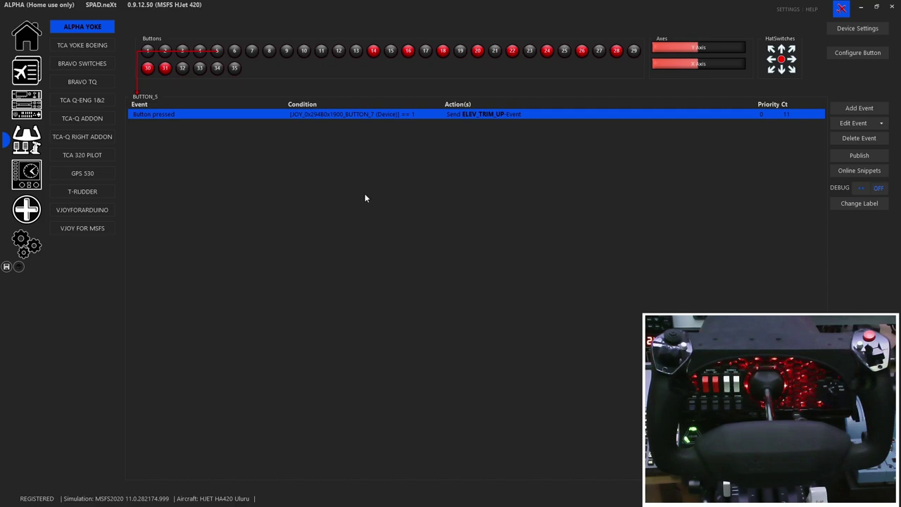
Compare the pressed and released events of BUTTON_13 with the assignments of BUTTON_14.
click(359, 53)
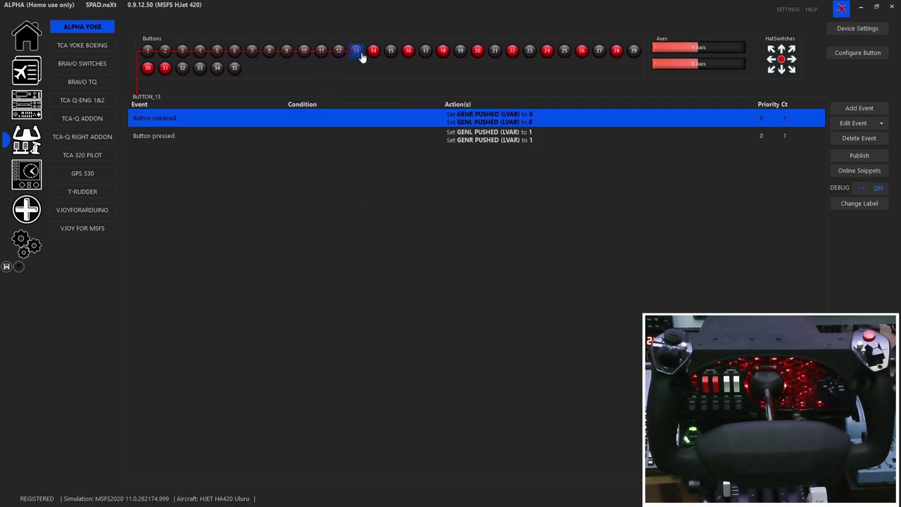
click(427, 138)
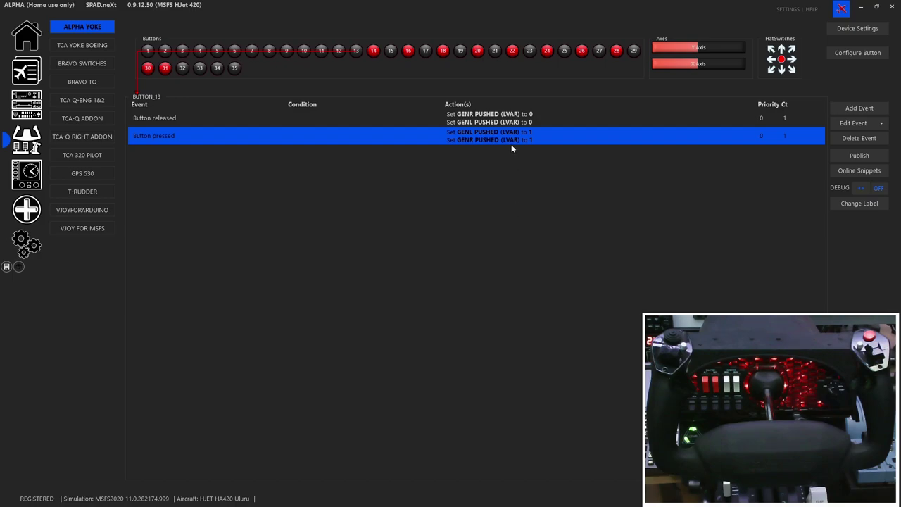
click(505, 120)
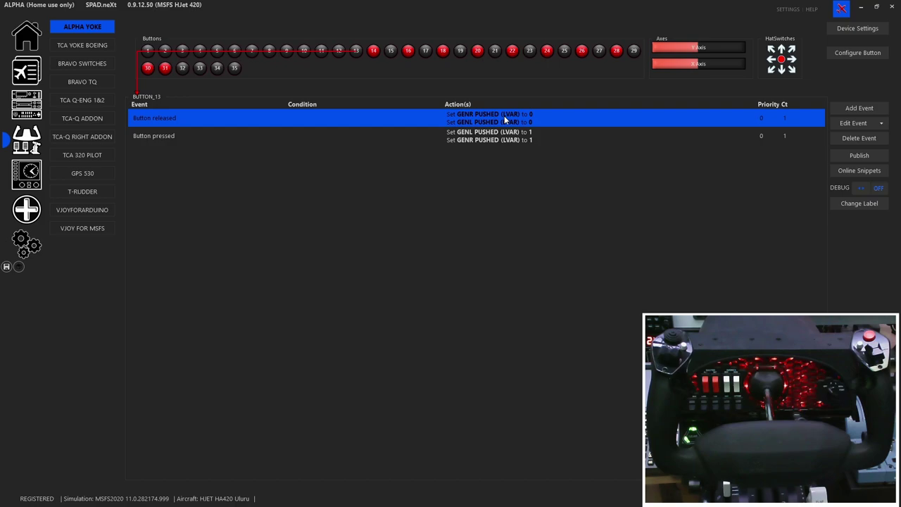
click(377, 62)
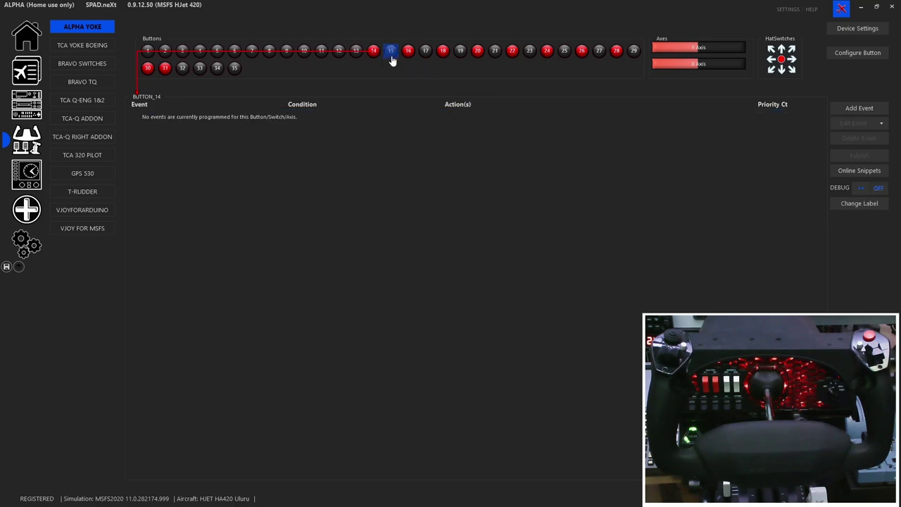
click(358, 59)
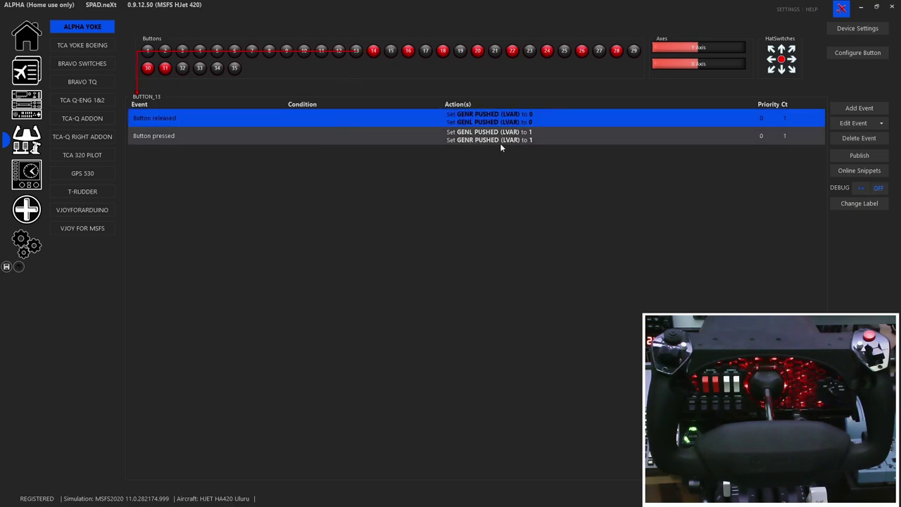
click(374, 60)
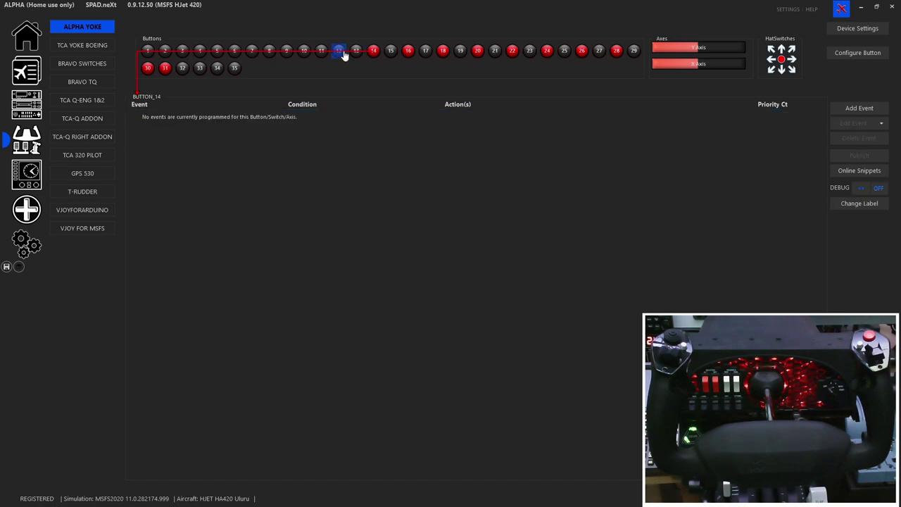
click(356, 60)
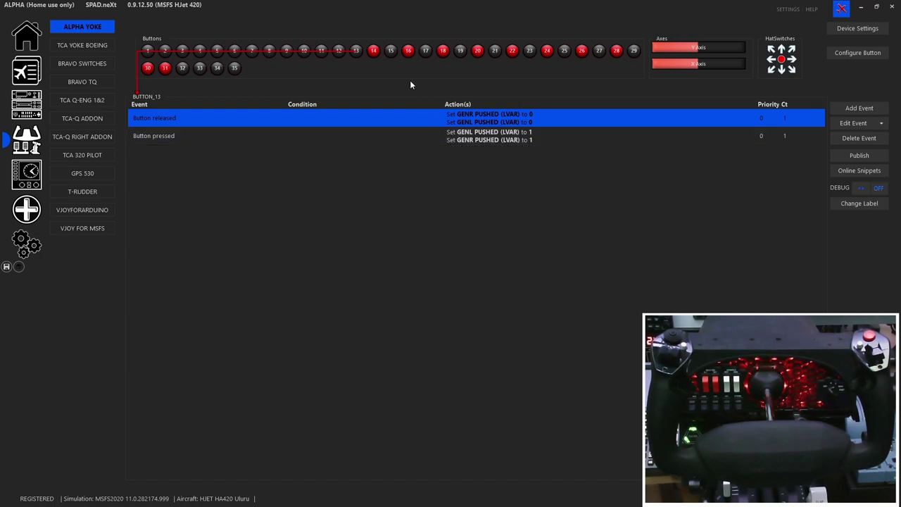
Review the event assignments of the Alpha Yoke's switch buttons from BUTTON_15 through BUTTON_29, including BUTTON_19 and BUTTON_27.
click(394, 54)
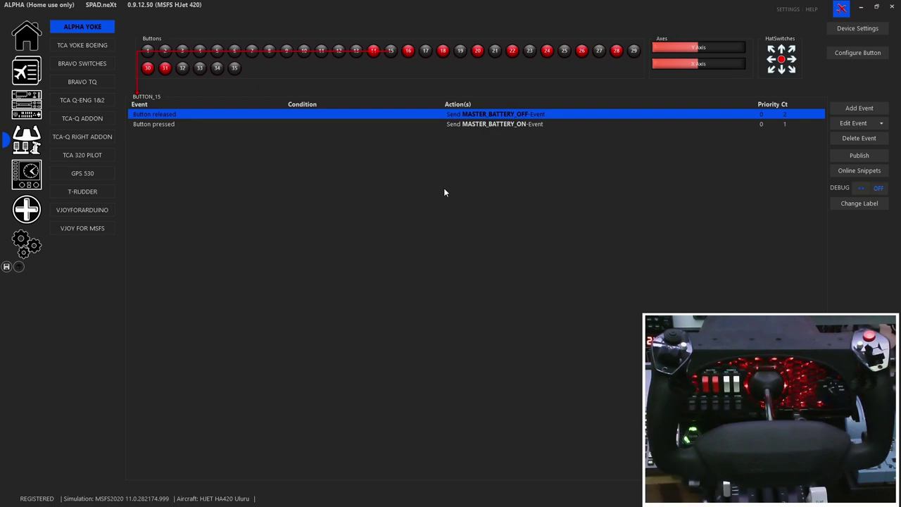
click(425, 57)
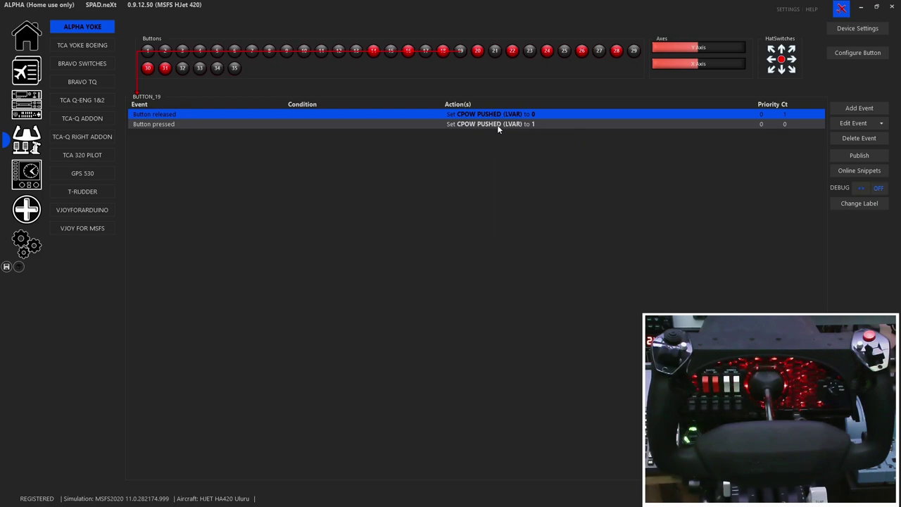
click(496, 54)
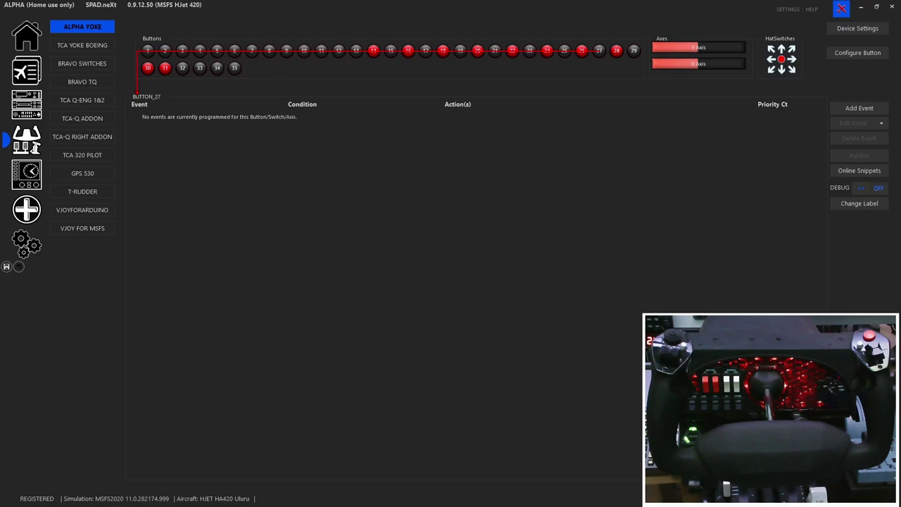
click(633, 51)
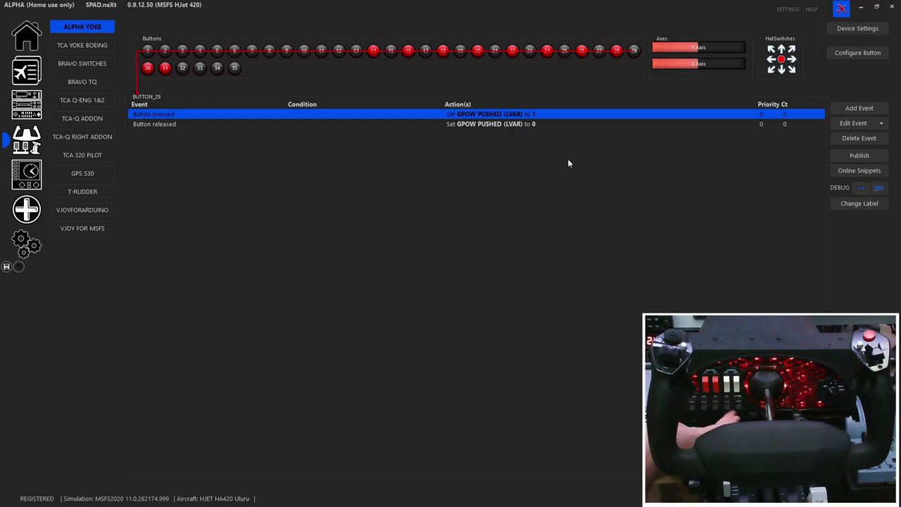
Review the assignments of BUTTON_31, BUTTON_32, BUTTON_33 and BUTTON_35, plus the yoke's Y axis and hat switch.
click(165, 69)
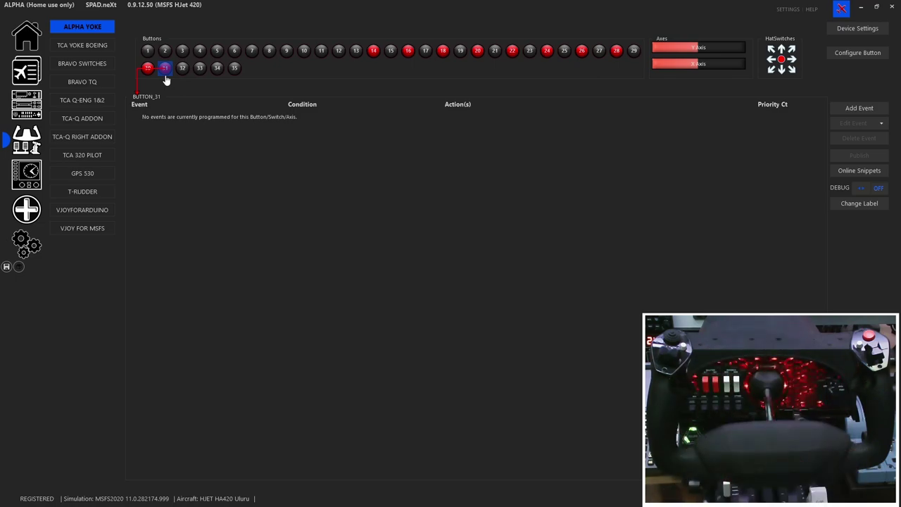
click(181, 78)
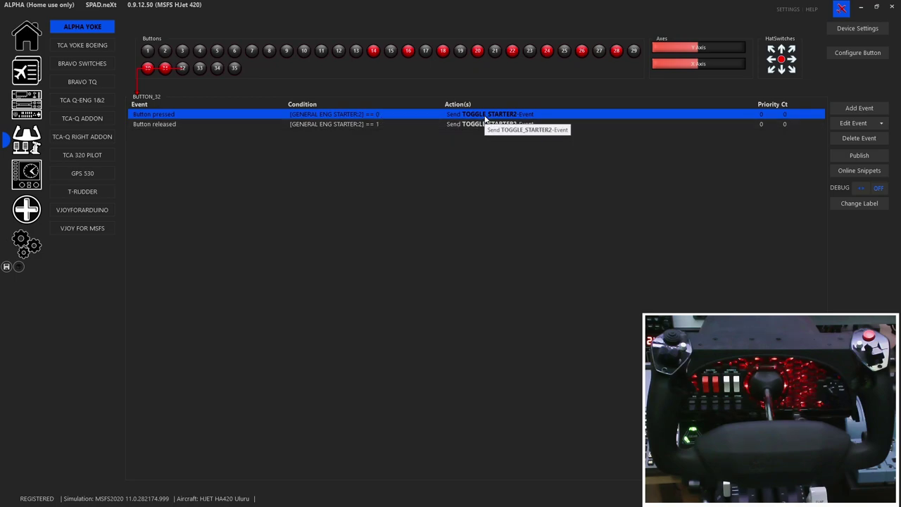
click(386, 126)
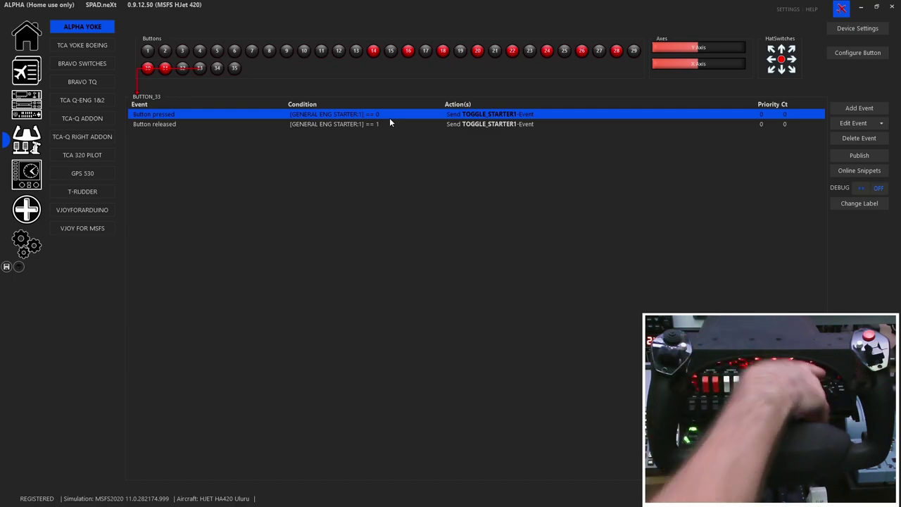
click(234, 69)
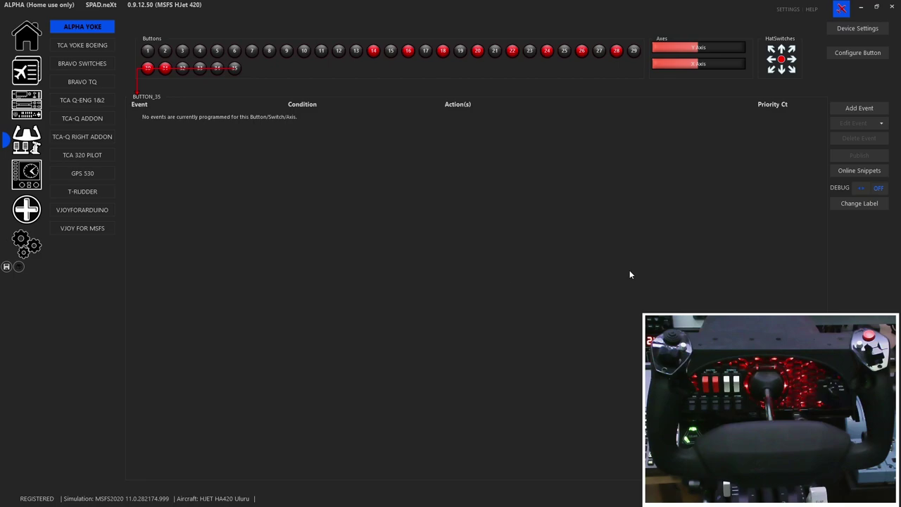
click(705, 51)
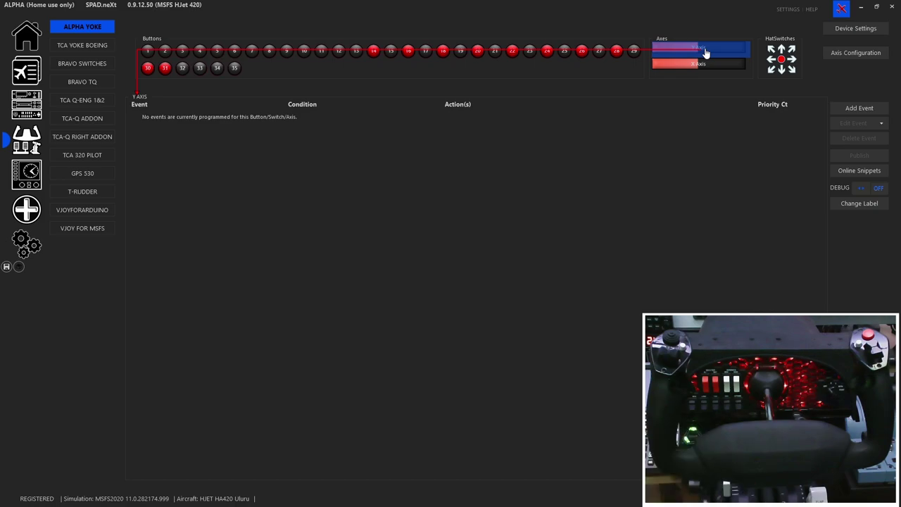
click(790, 62)
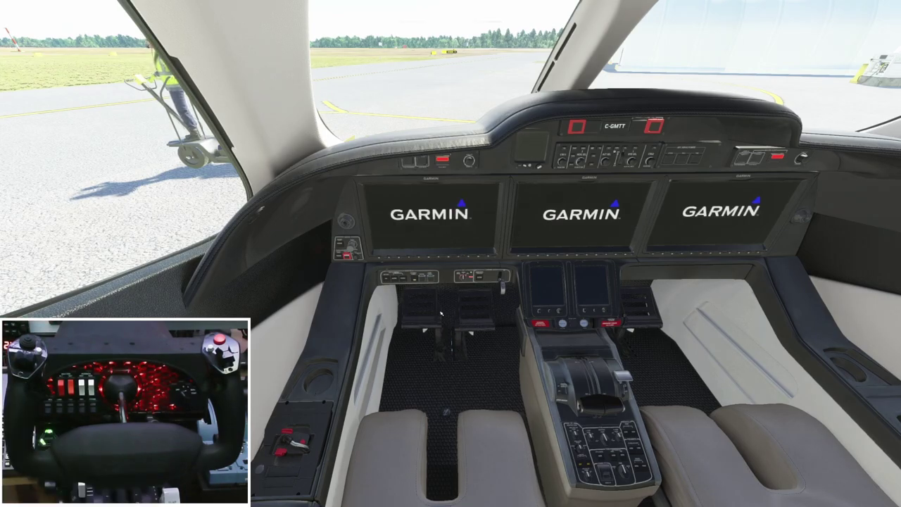
In the MSFS HJet cockpit, view the pilot's panel, acknowledge the center display's startup page and select options on the center pedestal's second touchscreen.
key(alt+2)
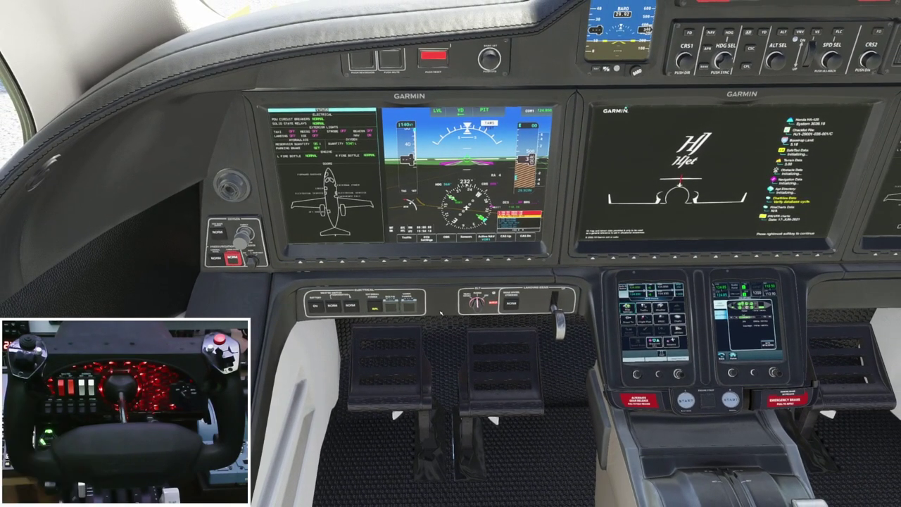
click(819, 257)
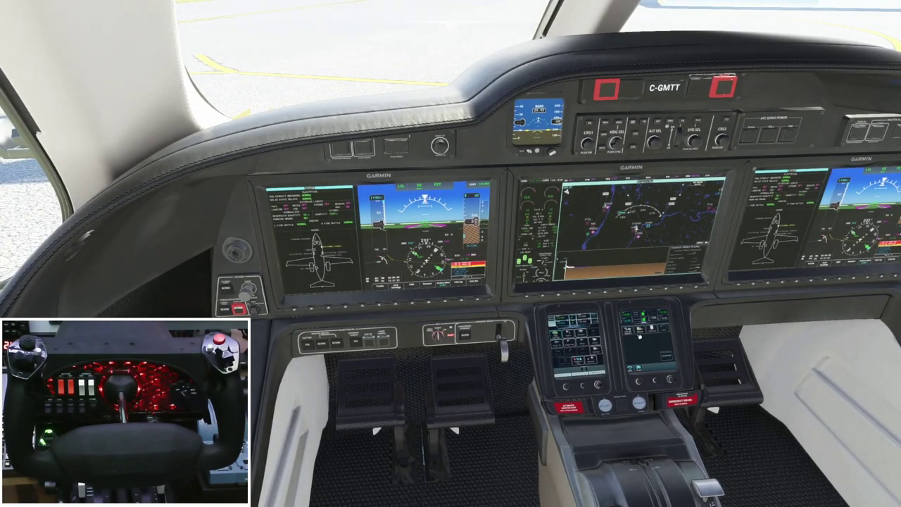
click(628, 331)
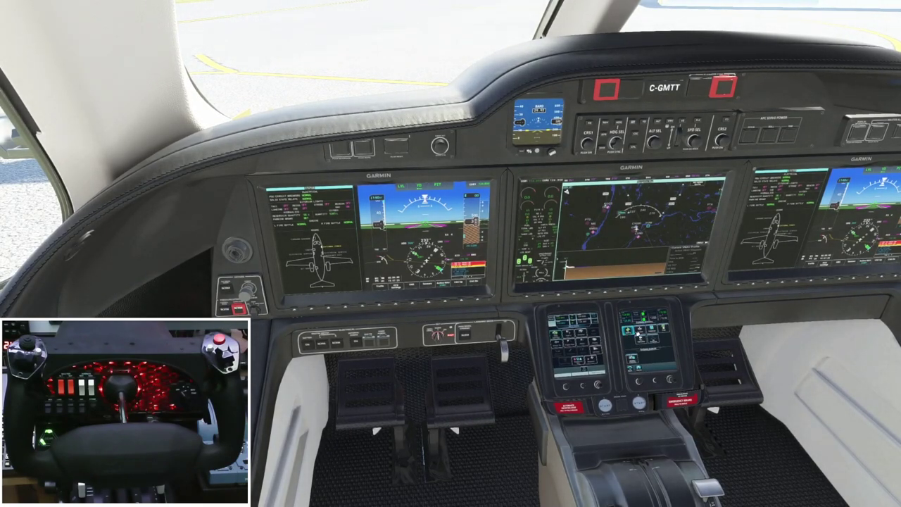
click(651, 328)
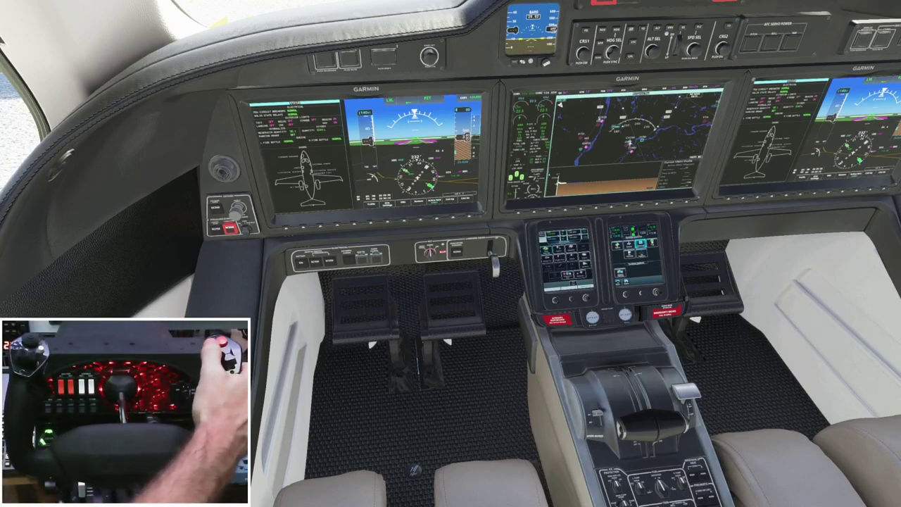
Show the Starting Engines checklist, check off its remaining items through Flight Controls and advance to the Before Taxi checklist.
key(c)
key(c)
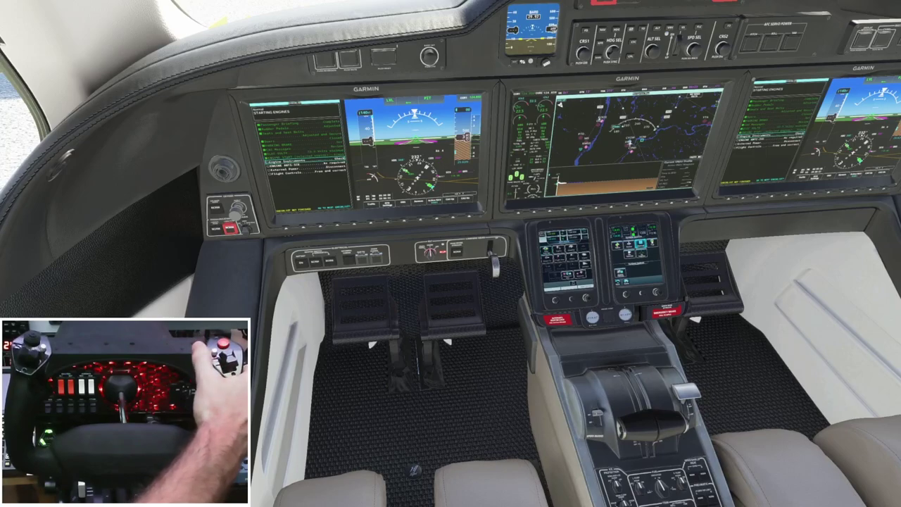
key(c)
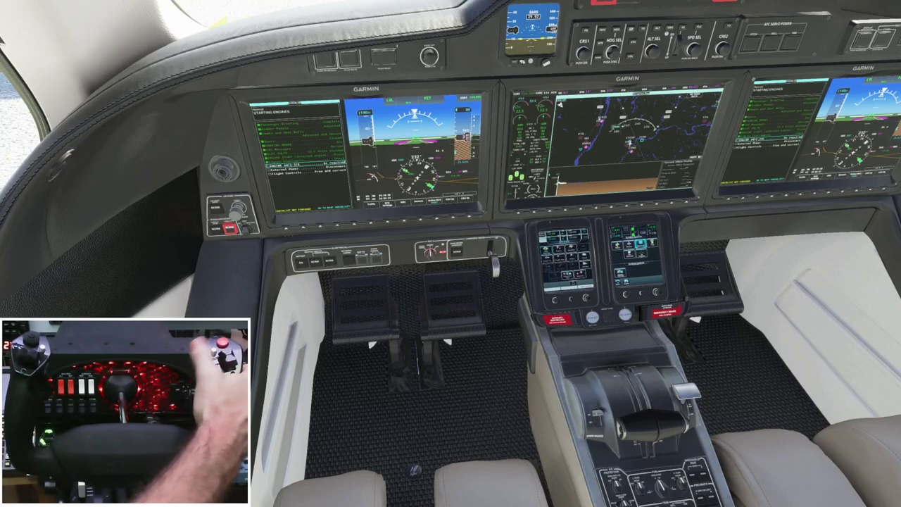
key(c)
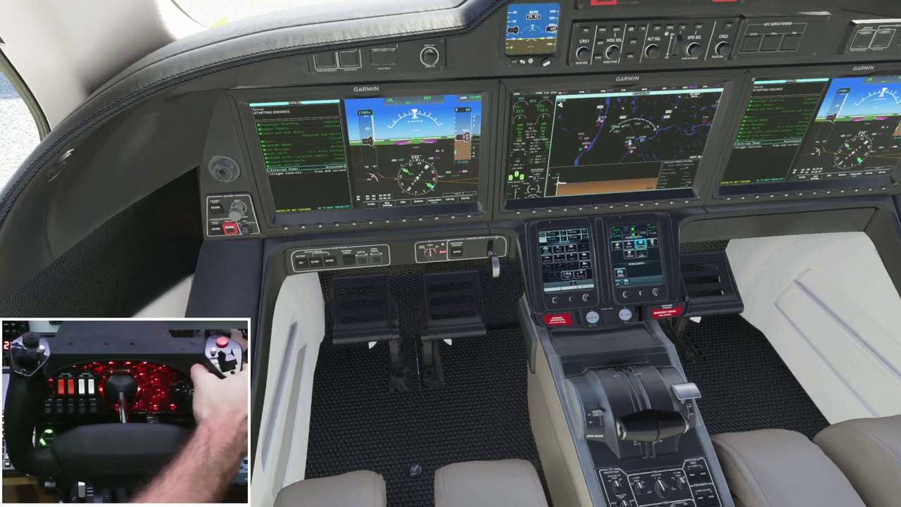
key(c)
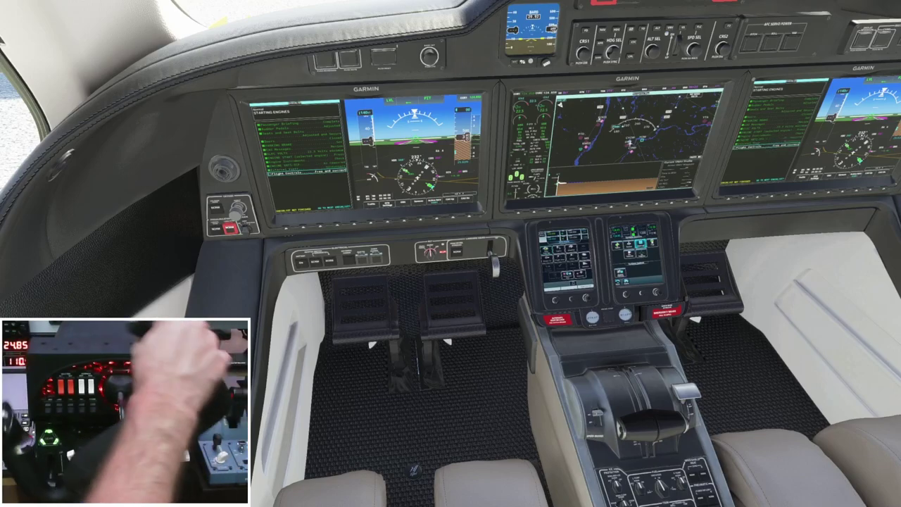
key(c)
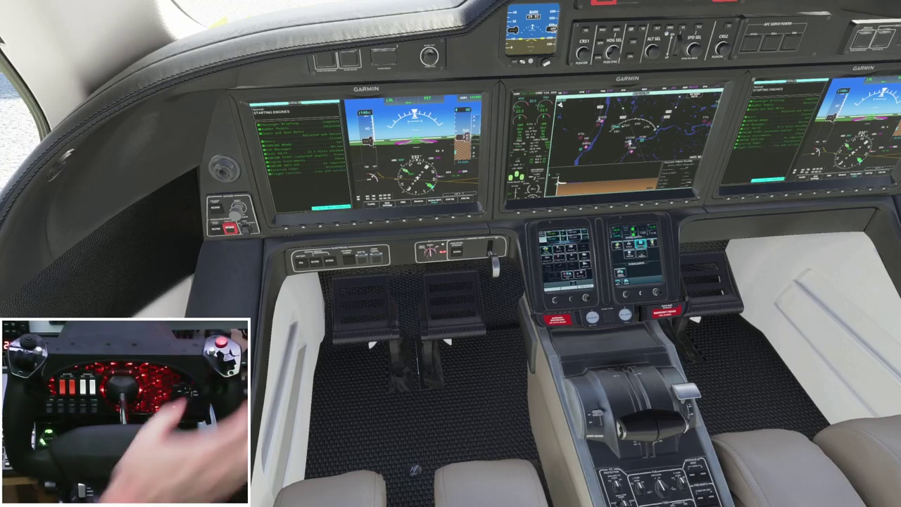
key(c)
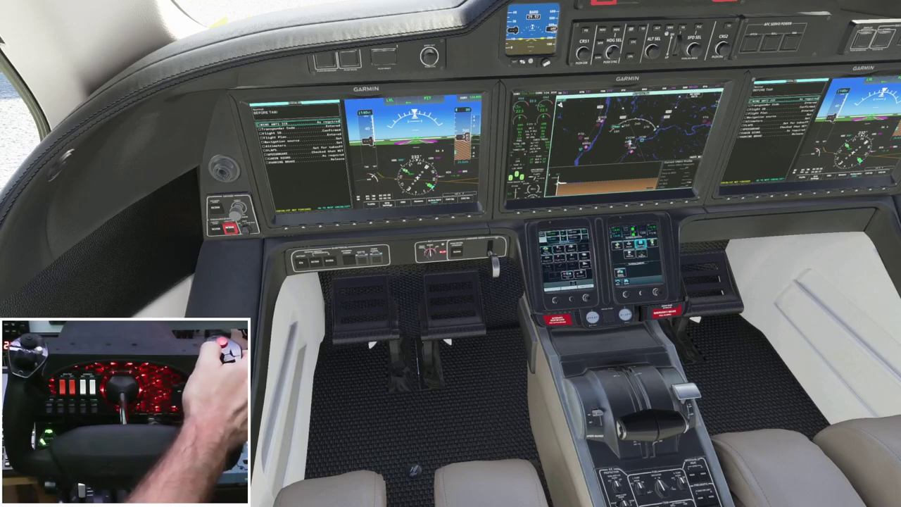
Check off the first items of the Before Taxi checklist up to Flight Plan.
key(c)
key(c)
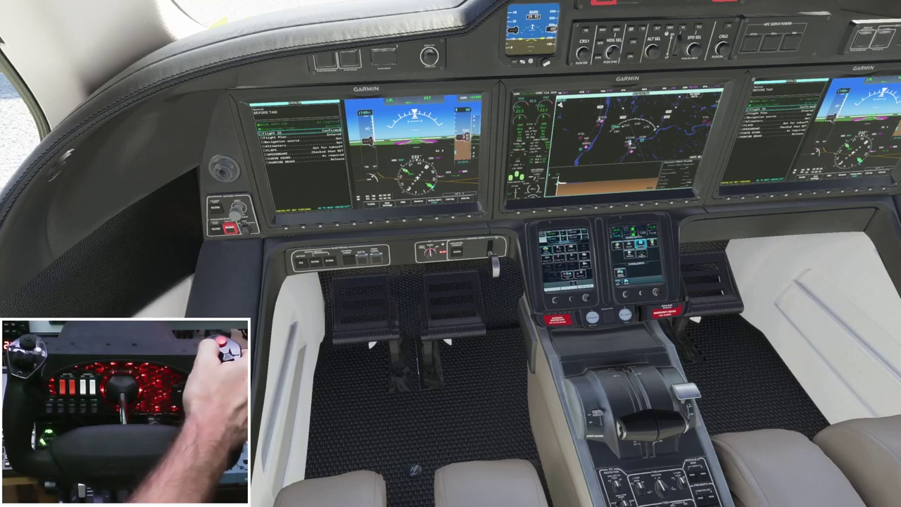
key(c)
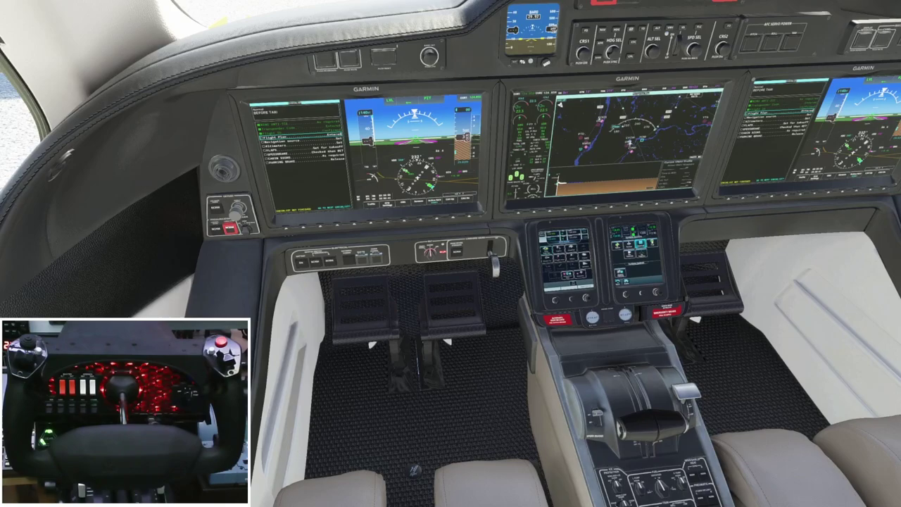